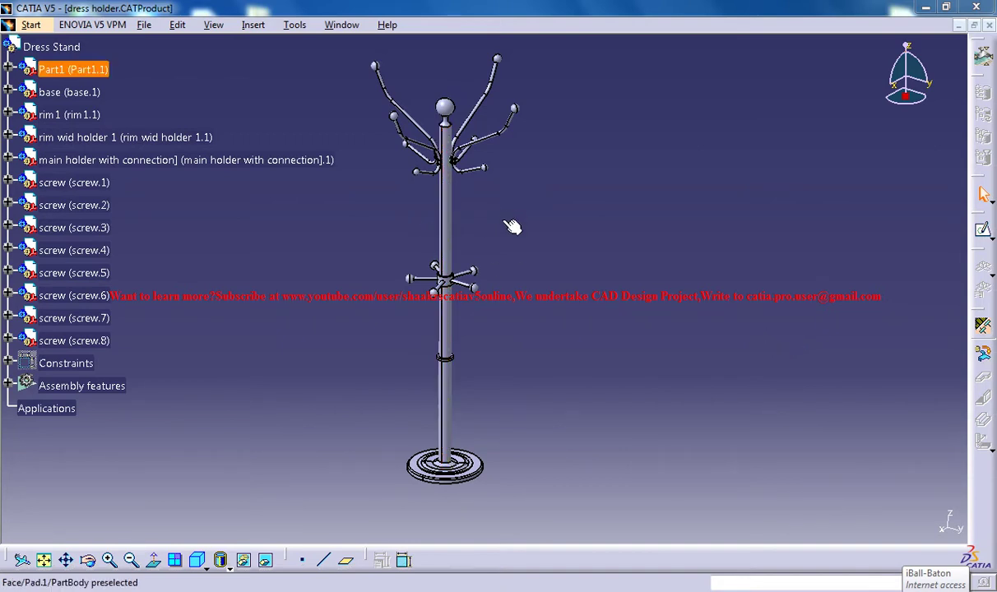
Create a new Product document
middle_drag(505, 203, 503, 225)
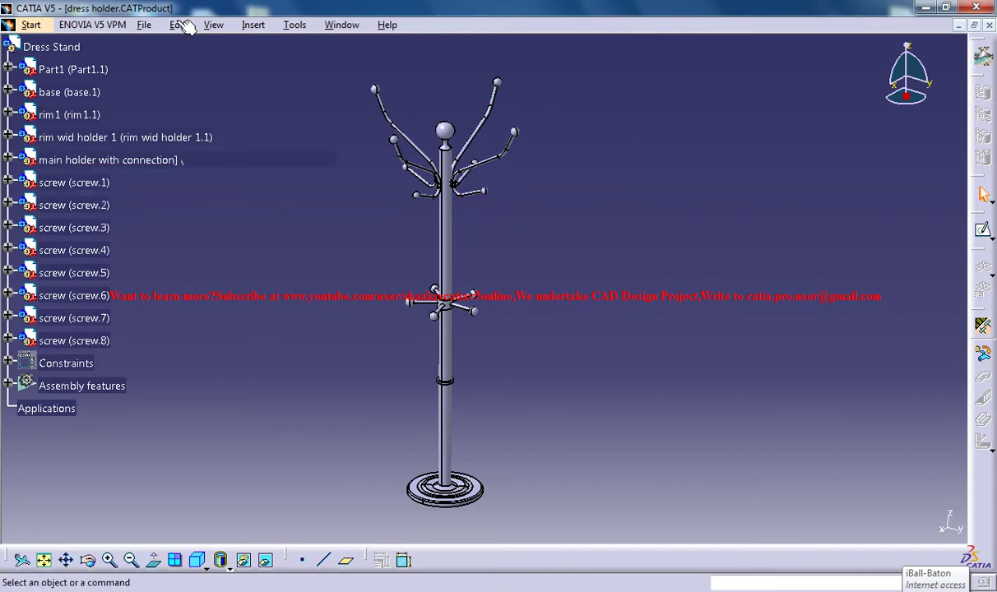
click(144, 25)
mouse_move(74, 22)
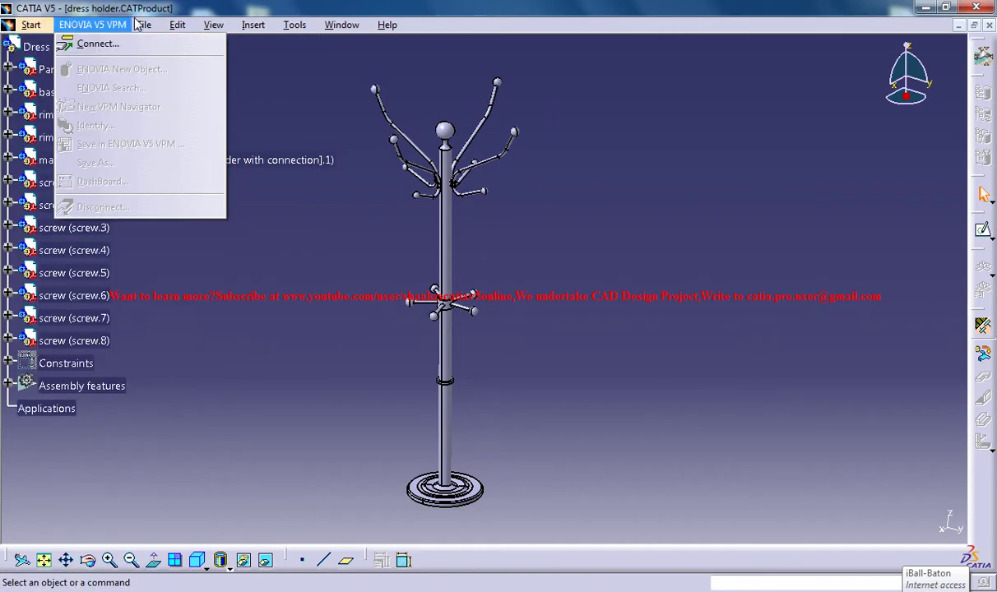
mouse_move(140, 24)
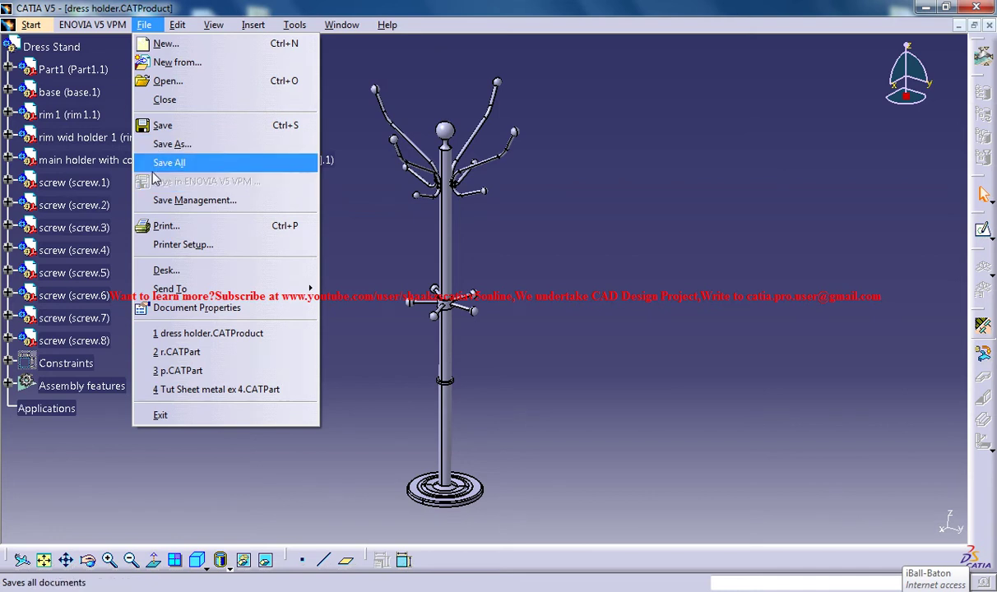
click(185, 43)
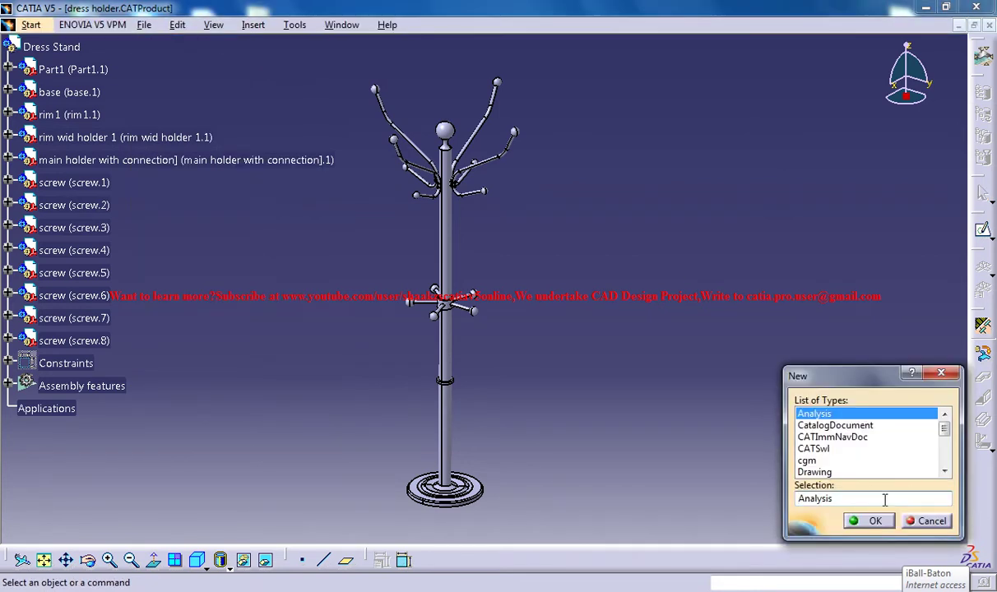
click(944, 471)
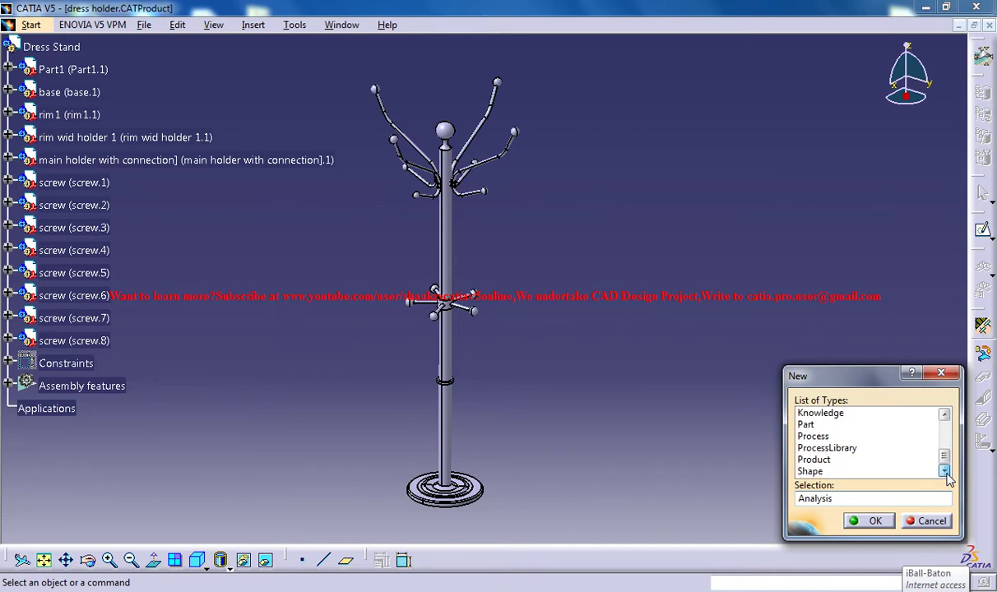
double_click(830, 449)
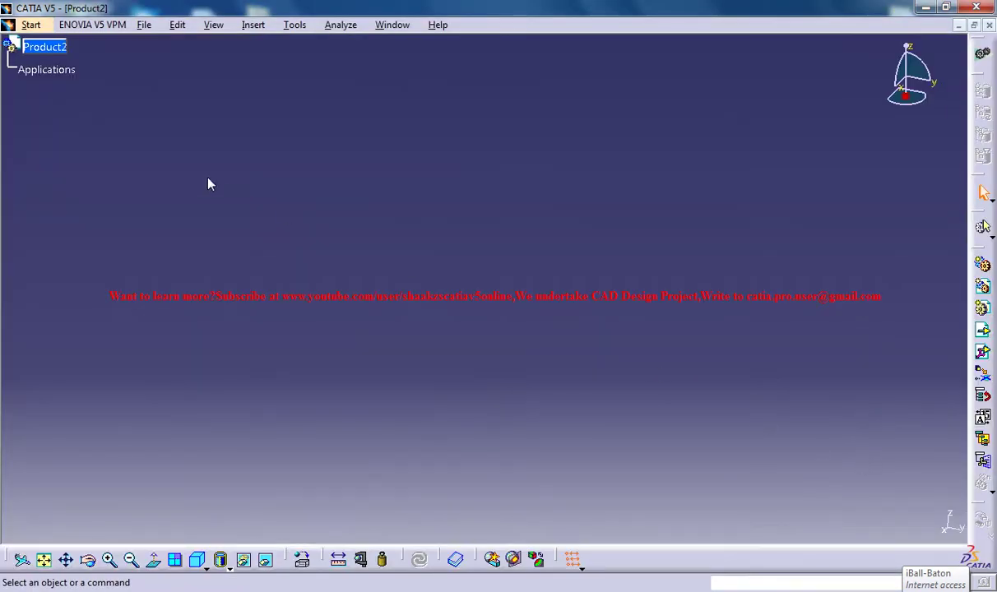
Set the new product's part number to 'Dress Holder Stand Study'
right_click(54, 47)
click(102, 114)
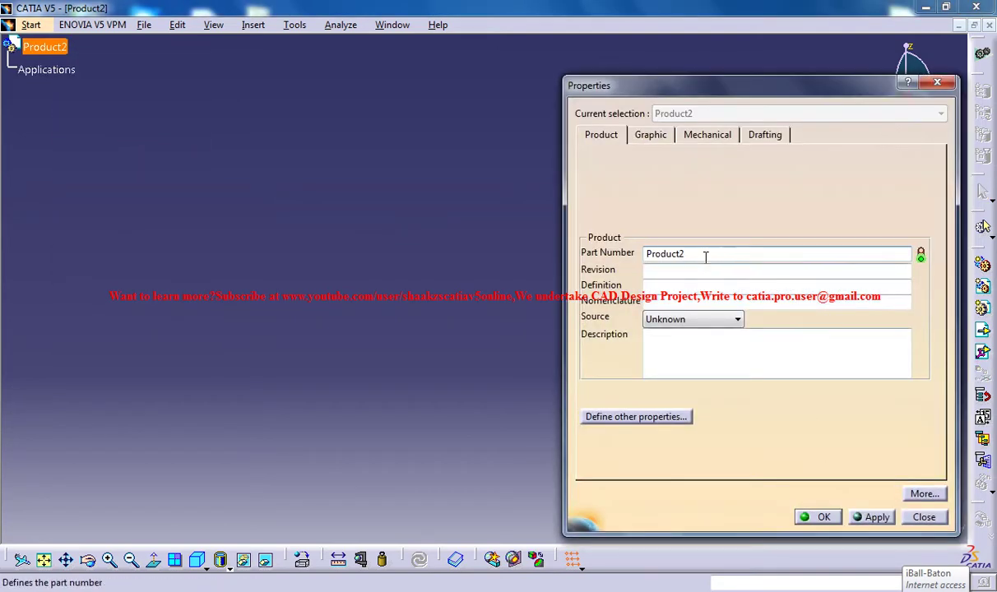
double_click(705, 257)
text(Dress Holder Stand Study)
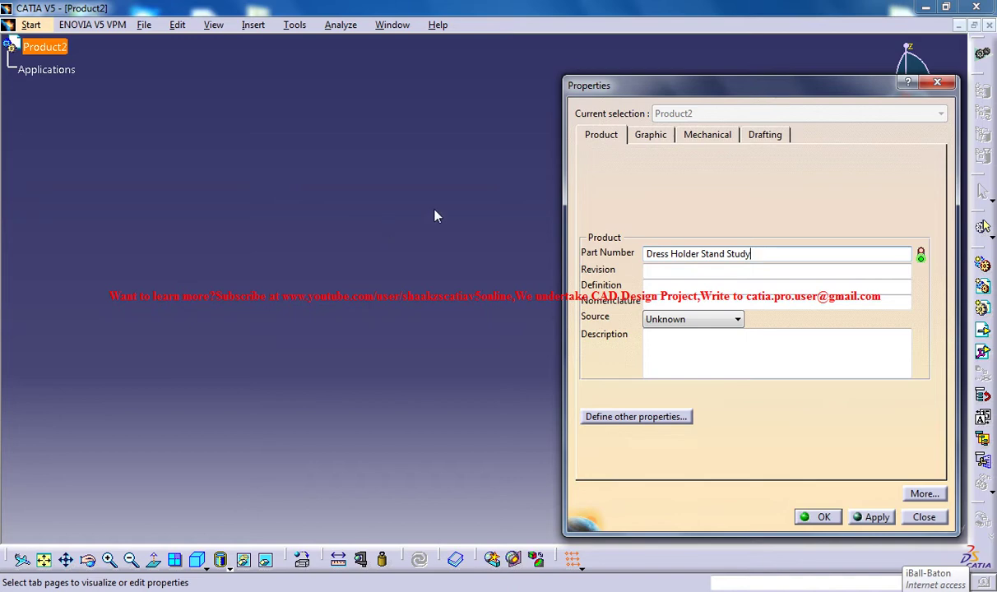
click(818, 518)
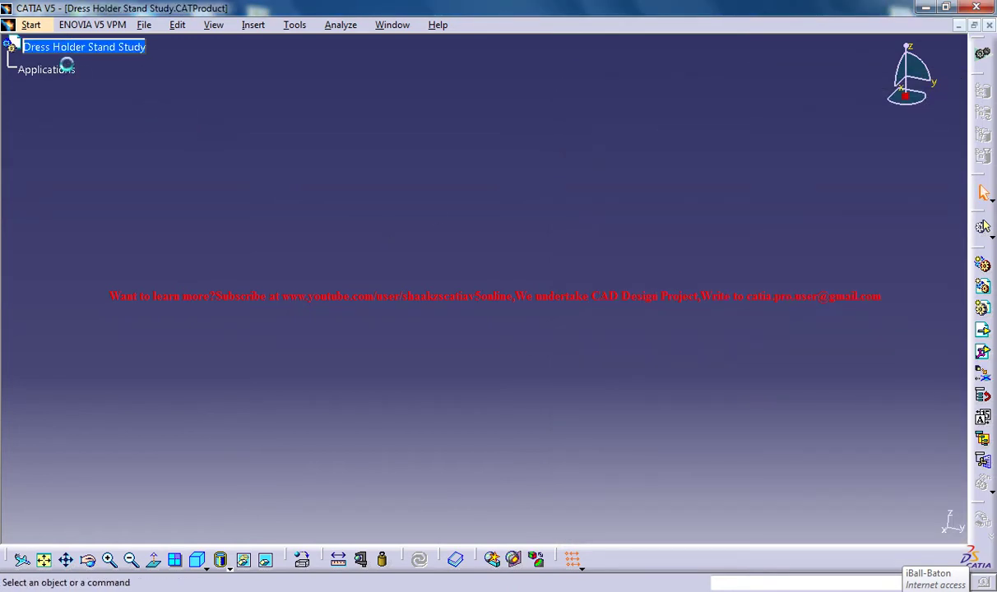
Insert a new part, Part1, under the Dress Holder Stand Study root
click(115, 49)
click(252, 24)
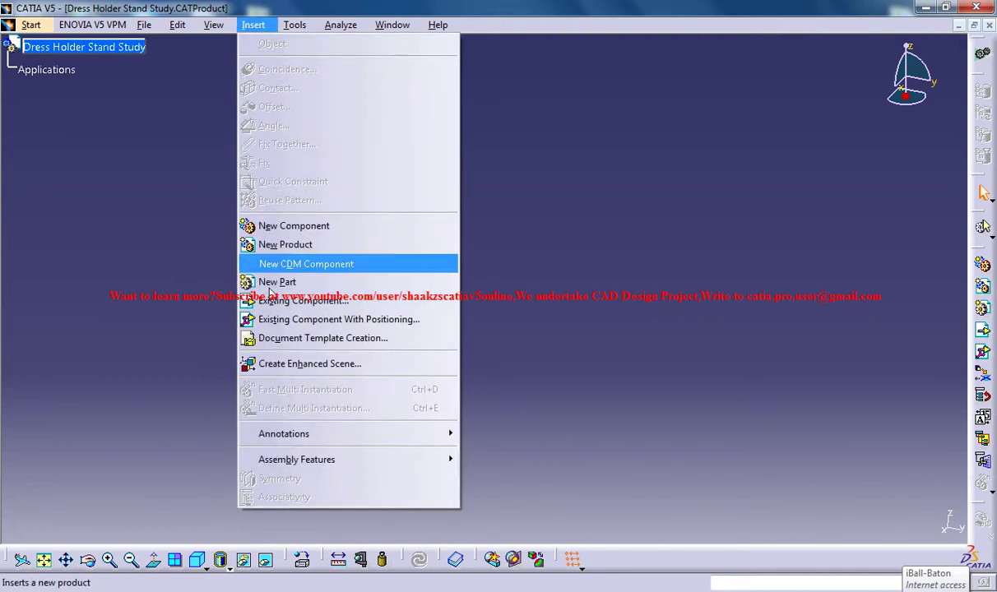
click(275, 280)
click(37, 50)
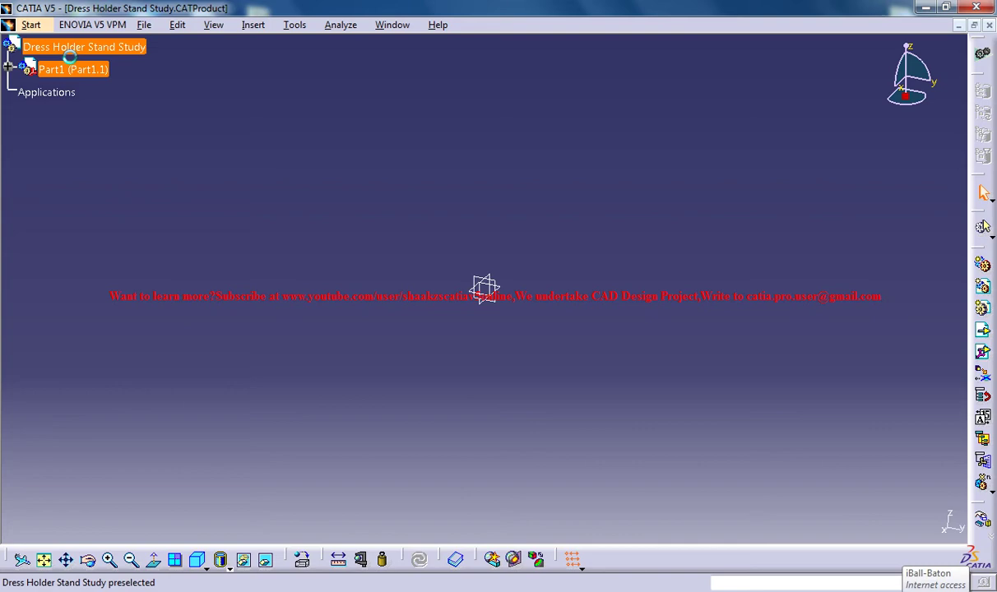
Change Part1's instance name to 'Main Rod'
right_click(75, 71)
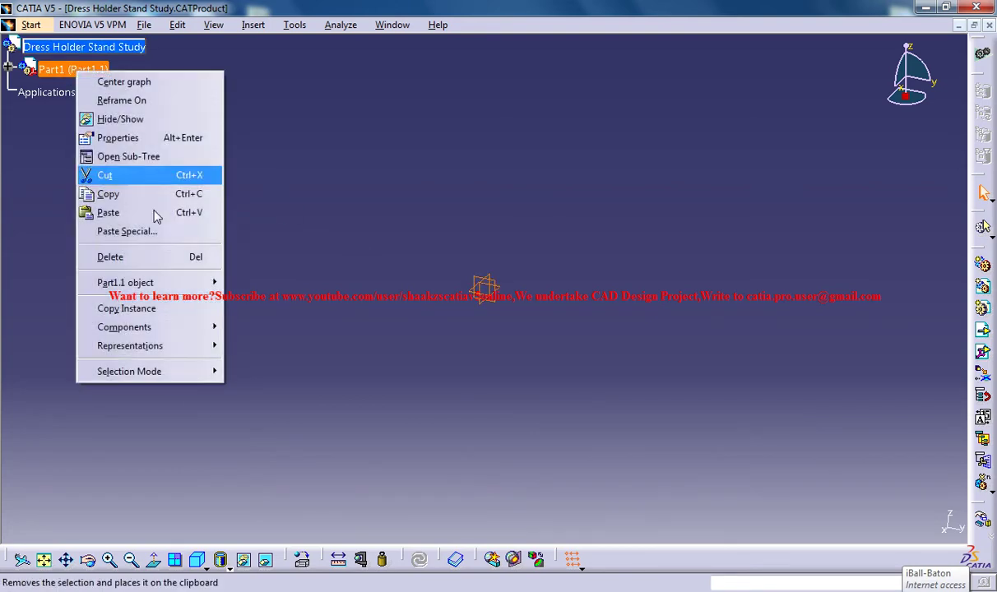
click(140, 138)
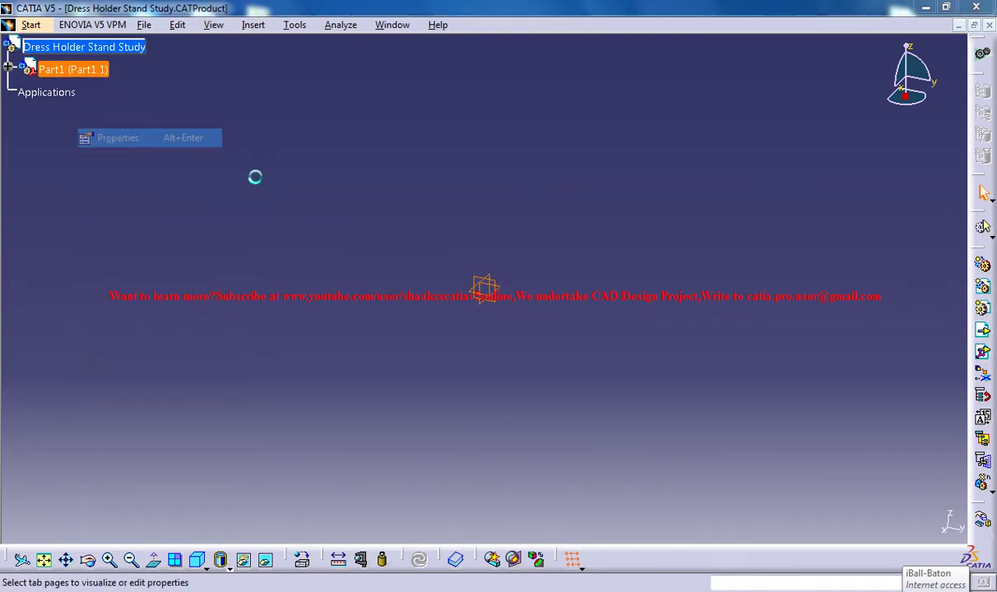
double_click(698, 205)
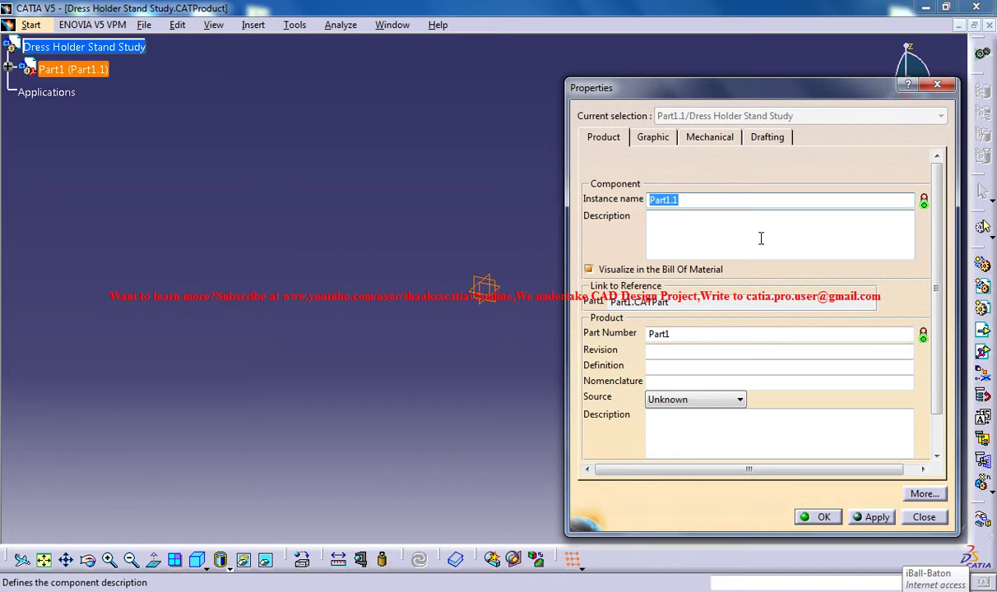
text(Main Rod)
click(817, 516)
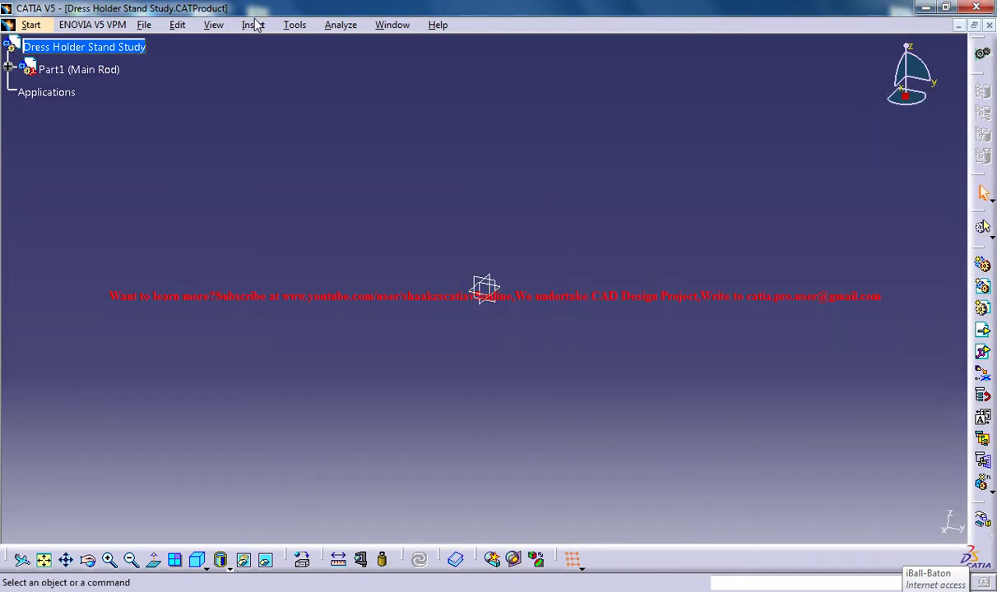
click(252, 25)
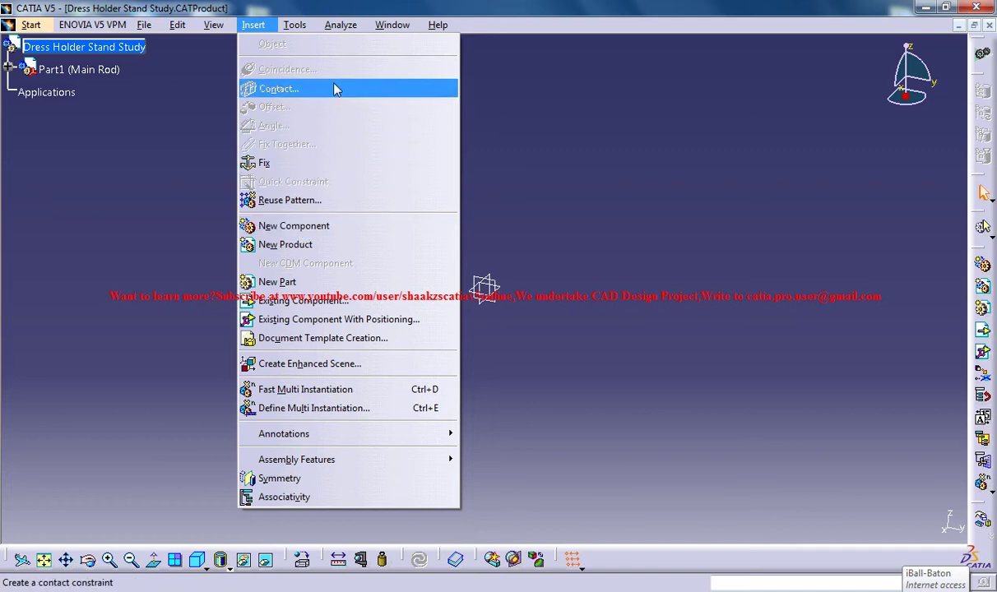
Switch to the dress holder assembly window and zoom in on its pole
click(413, 123)
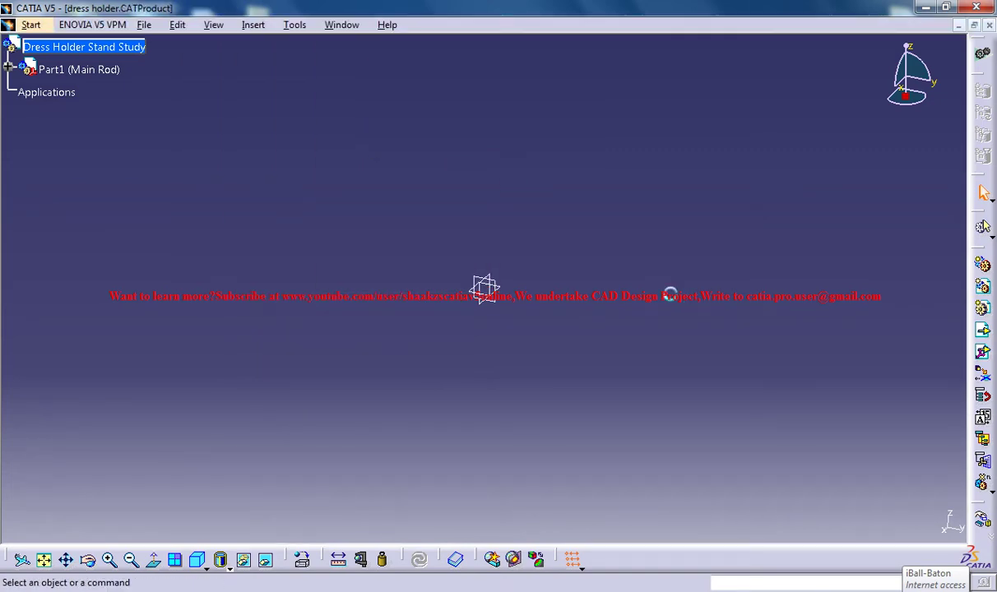
middle_drag(516, 275, 531, 434)
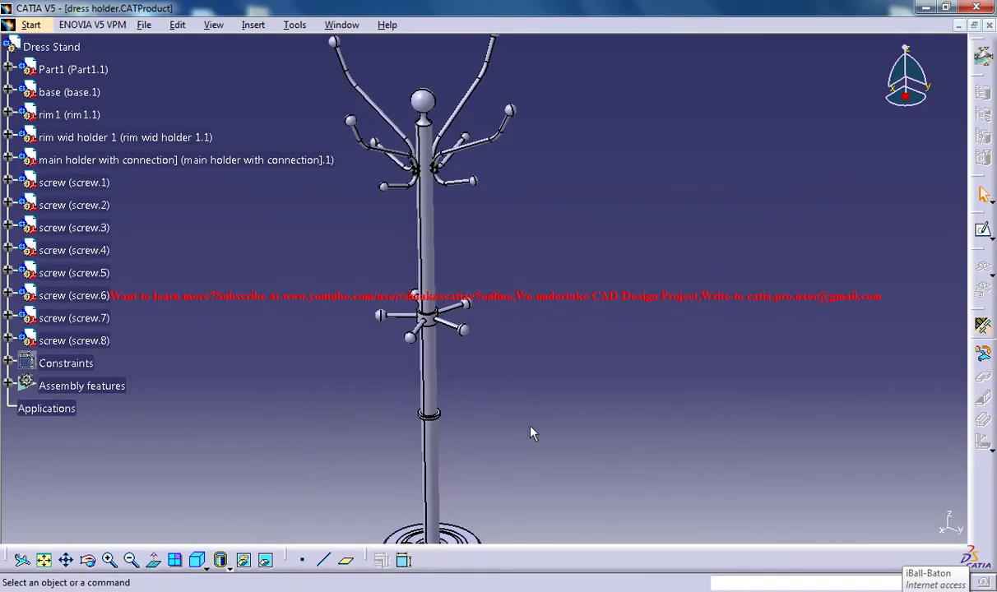
click(431, 414)
click(465, 440)
click(72, 47)
Drag the rim and holder hub slightly up the pole along the Z axis
click(253, 24)
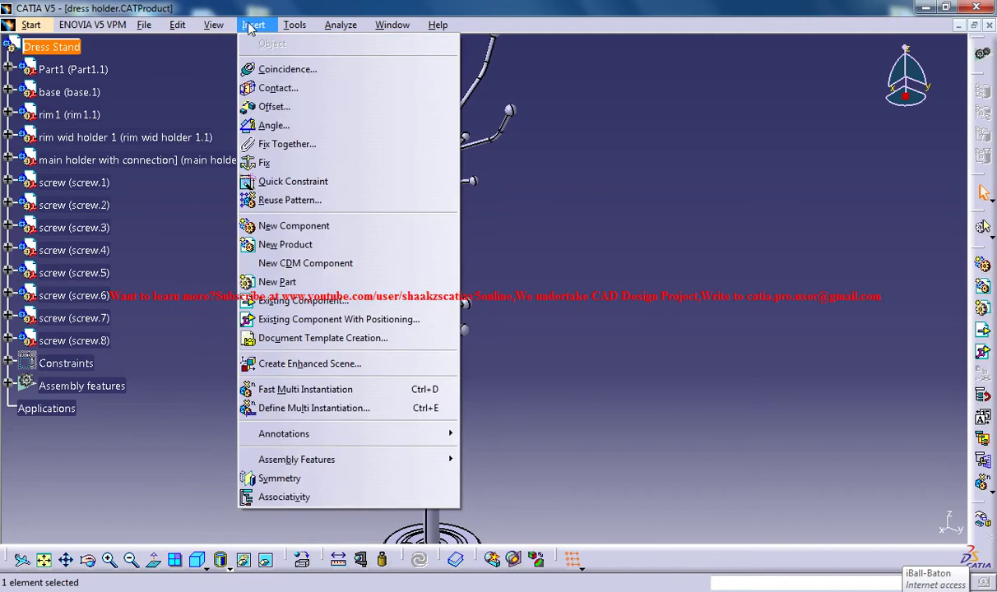
mouse_move(179, 27)
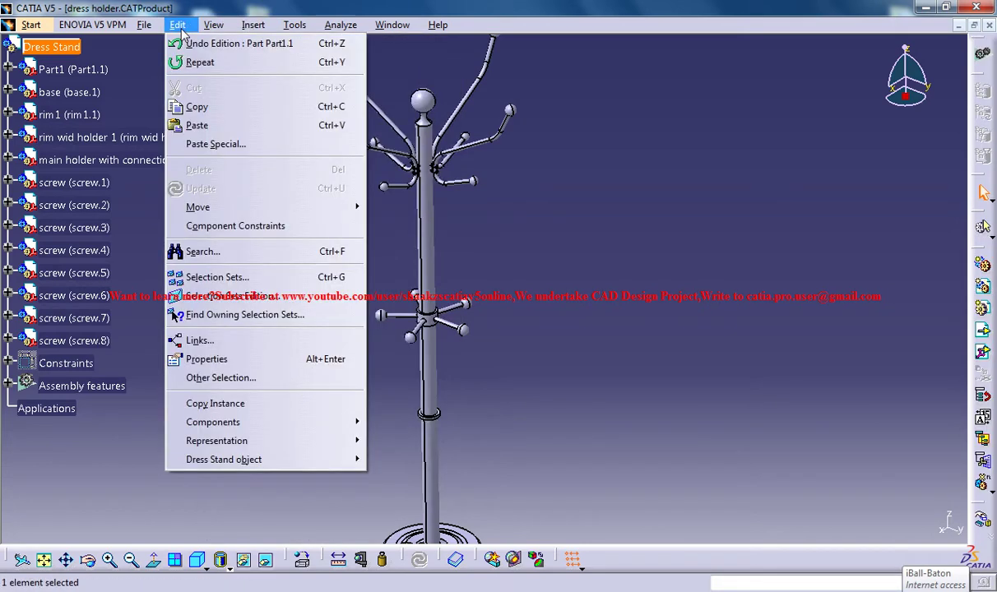
mouse_move(236, 207)
click(395, 211)
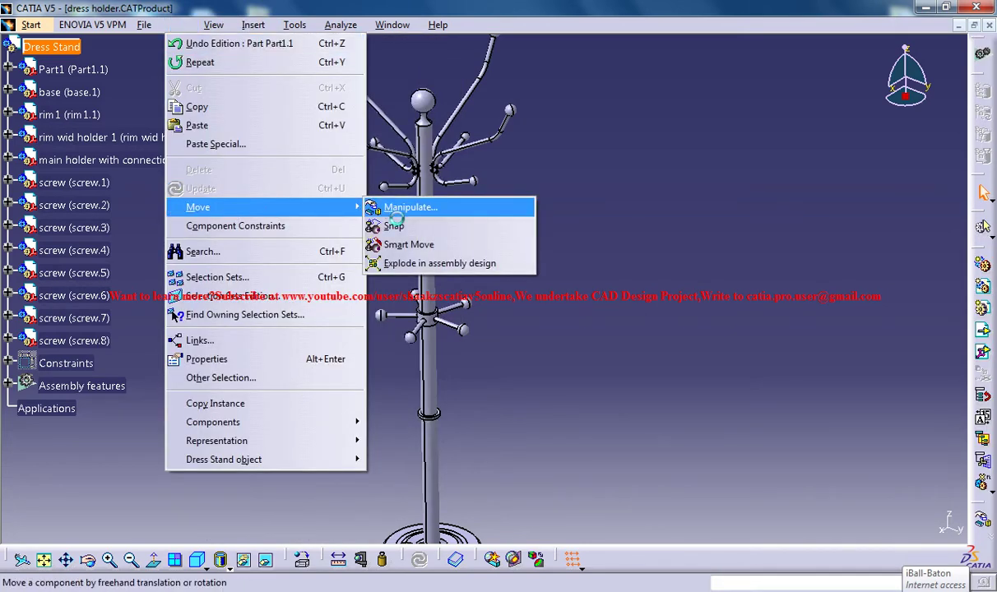
click(904, 431)
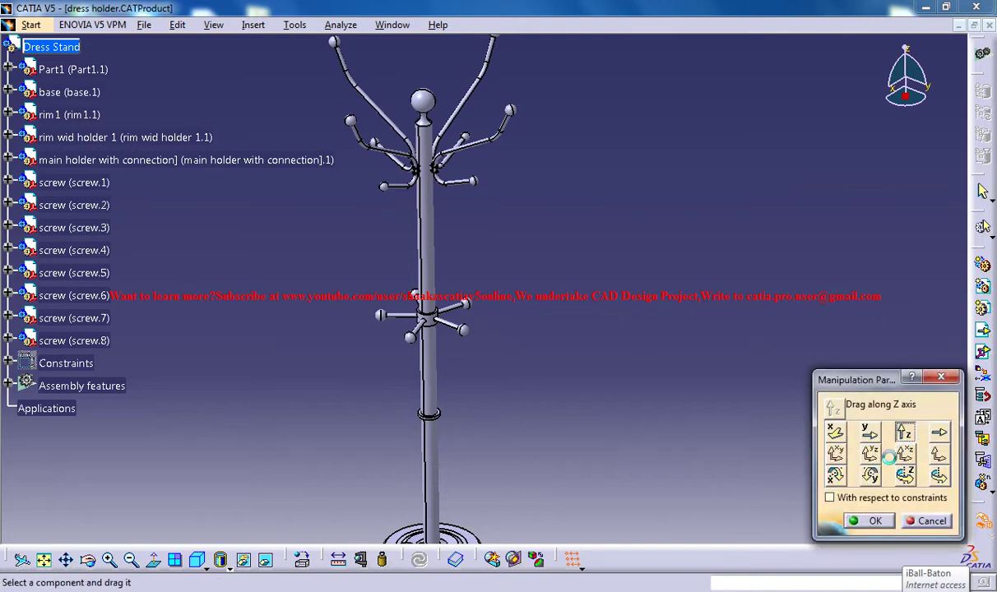
mouse_move(436, 413)
mouse_down()
mouse_move(447, 419)
mouse_move(445, 410)
mouse_up()
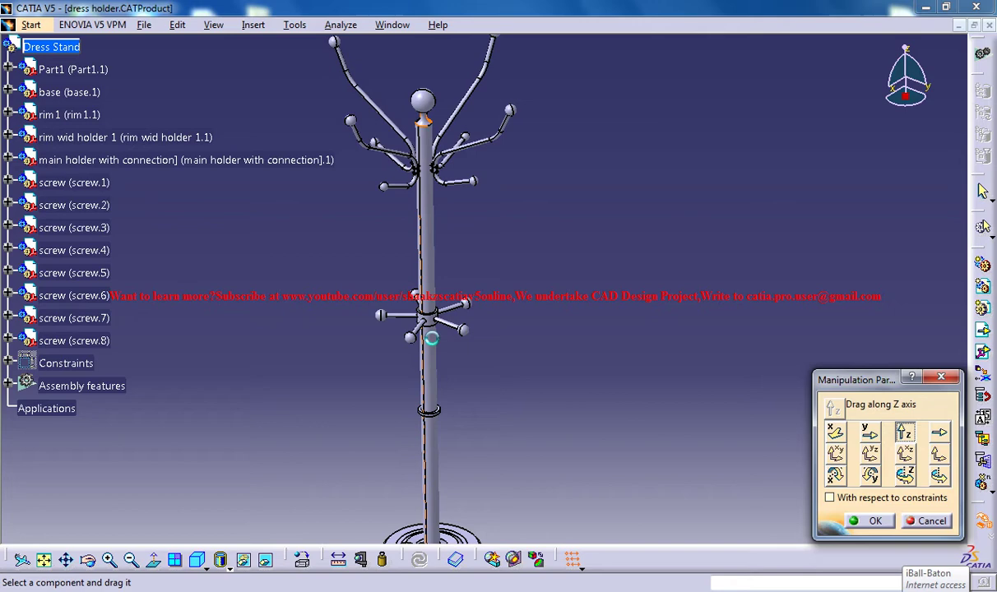
mouse_move(452, 328)
mouse_down()
mouse_move(450, 312)
mouse_move(453, 327)
mouse_up()
click(856, 520)
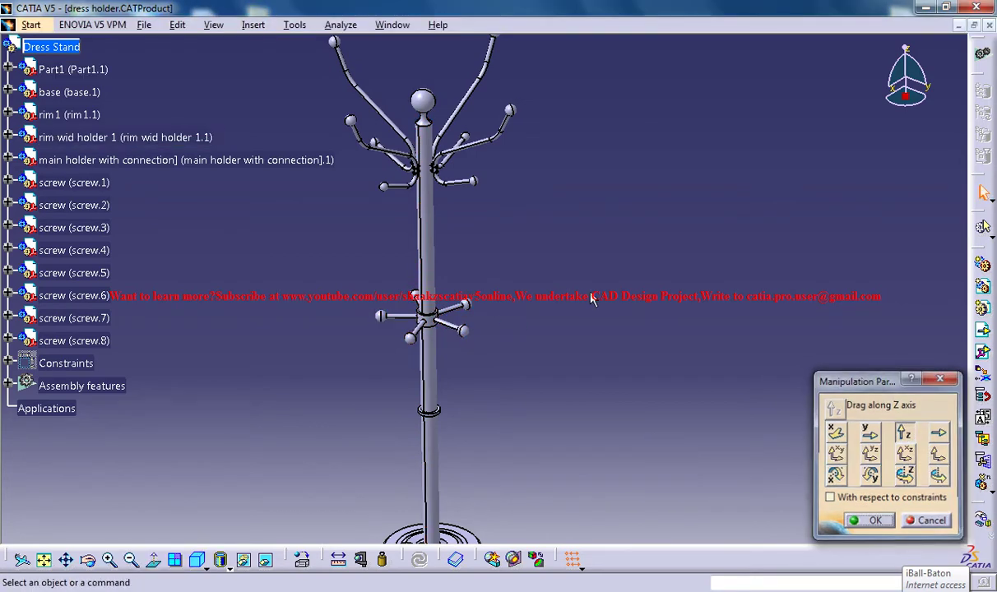
mouse_move(442, 250)
middle_down()
mouse_move(470, 278)
mouse_move(432, 246)
middle_up()
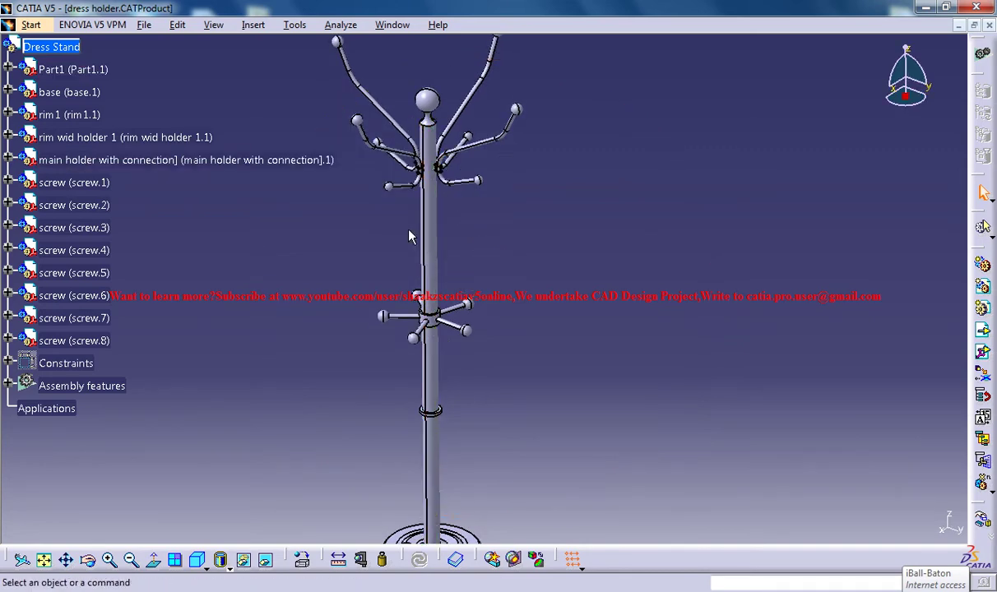
Return to Dress Holder Stand Study and activate Main Rod's Part1
click(341, 26)
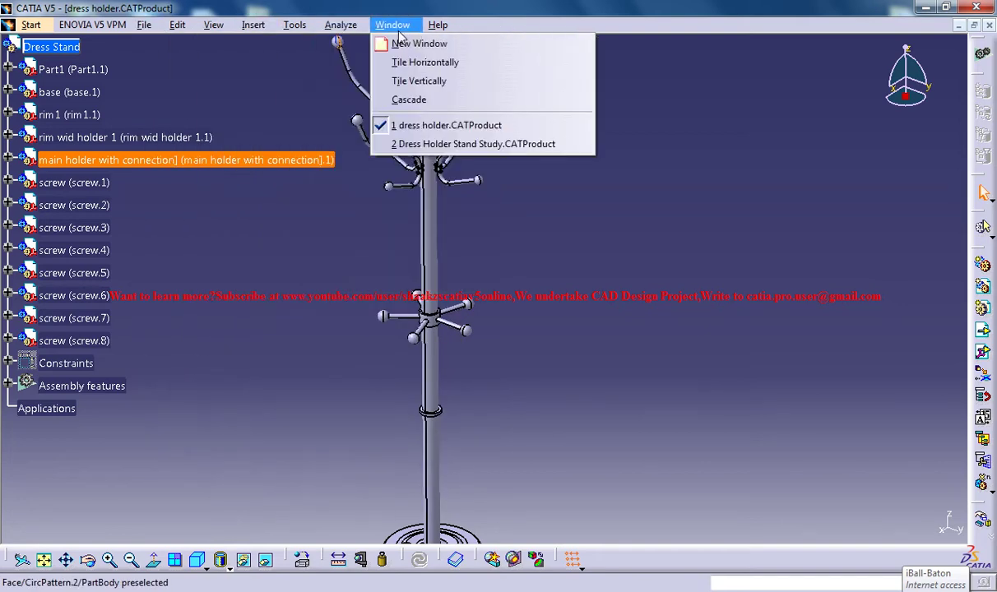
click(444, 138)
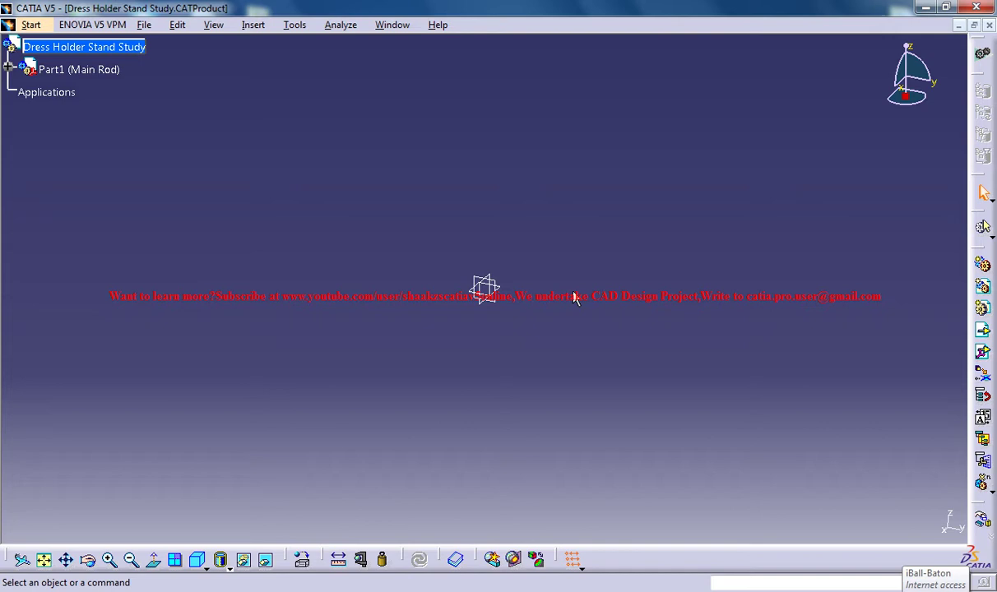
click(501, 290)
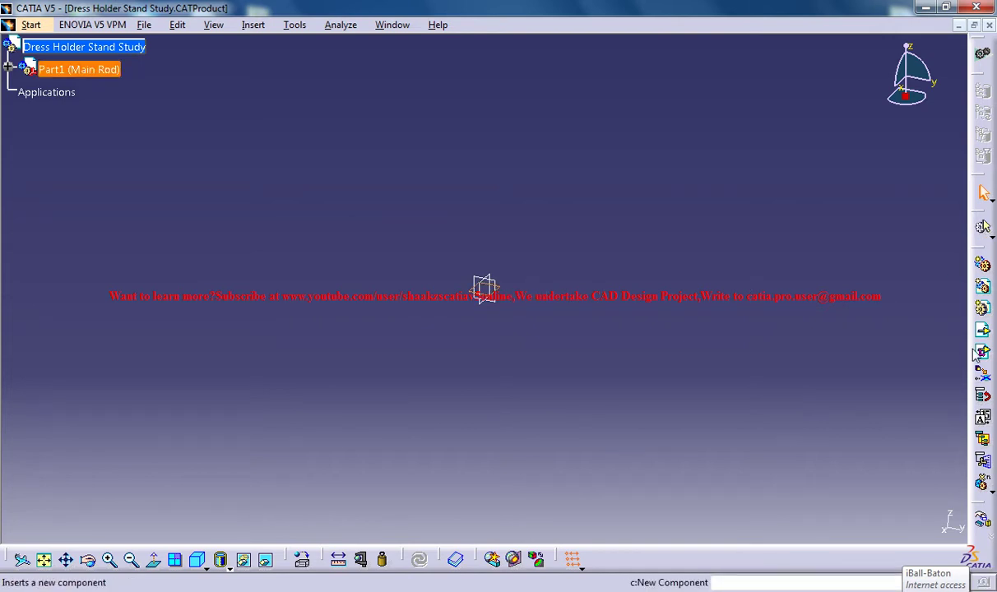
click(8, 66)
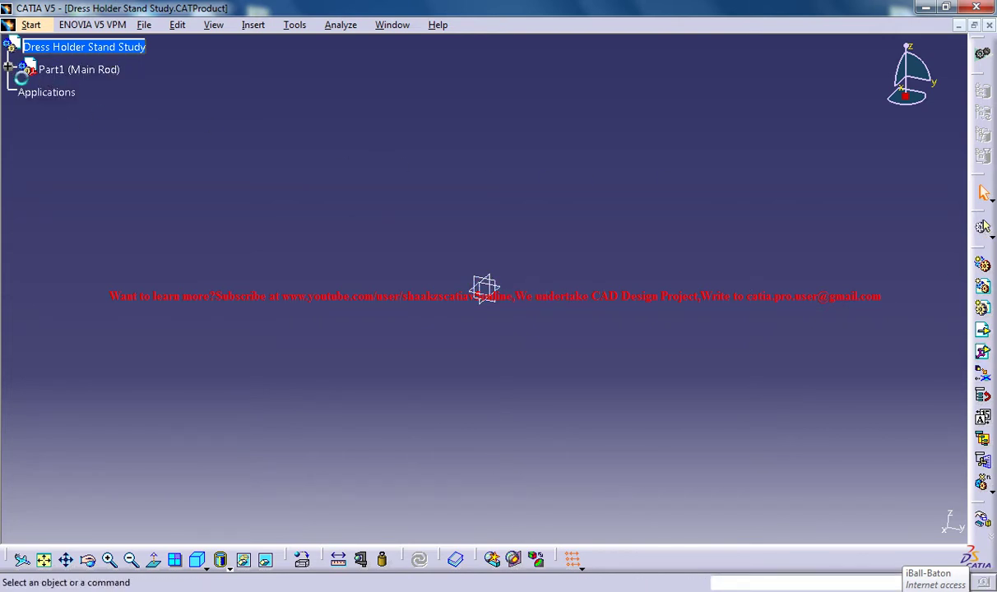
double_click(68, 91)
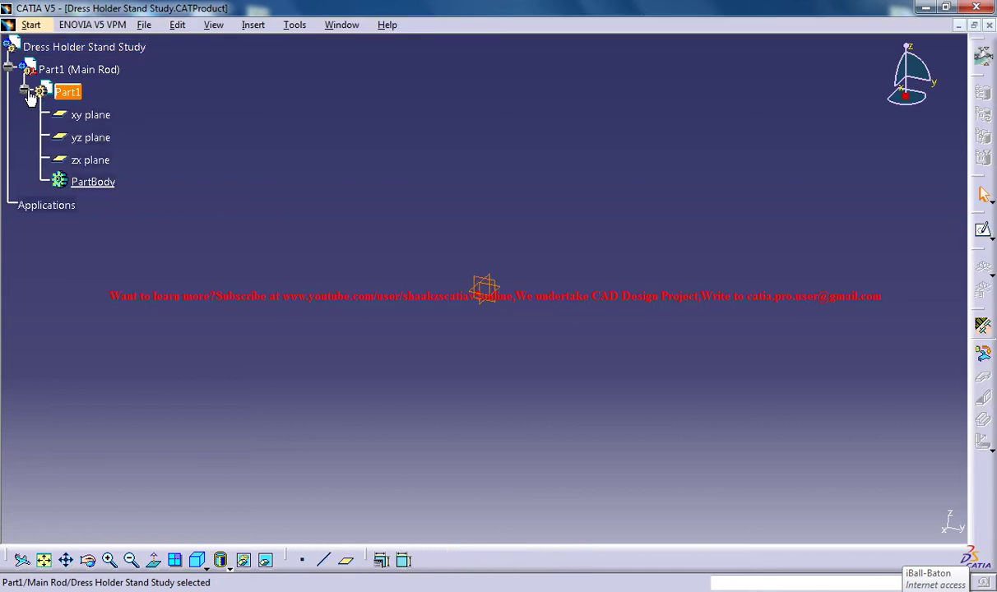
Switch to the Part Design workbench
click(144, 25)
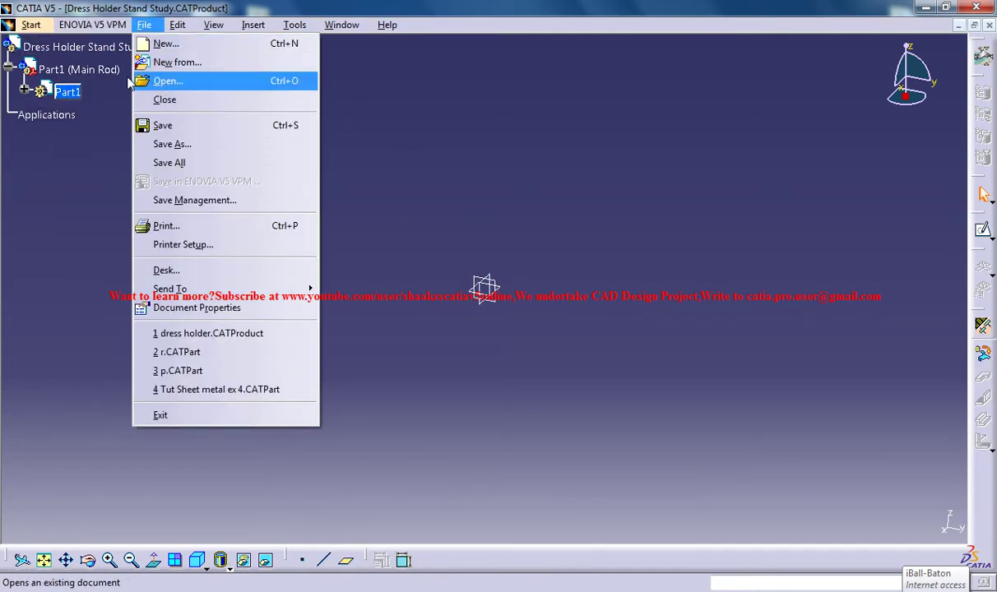
mouse_move(30, 25)
mouse_move(191, 66)
click(282, 62)
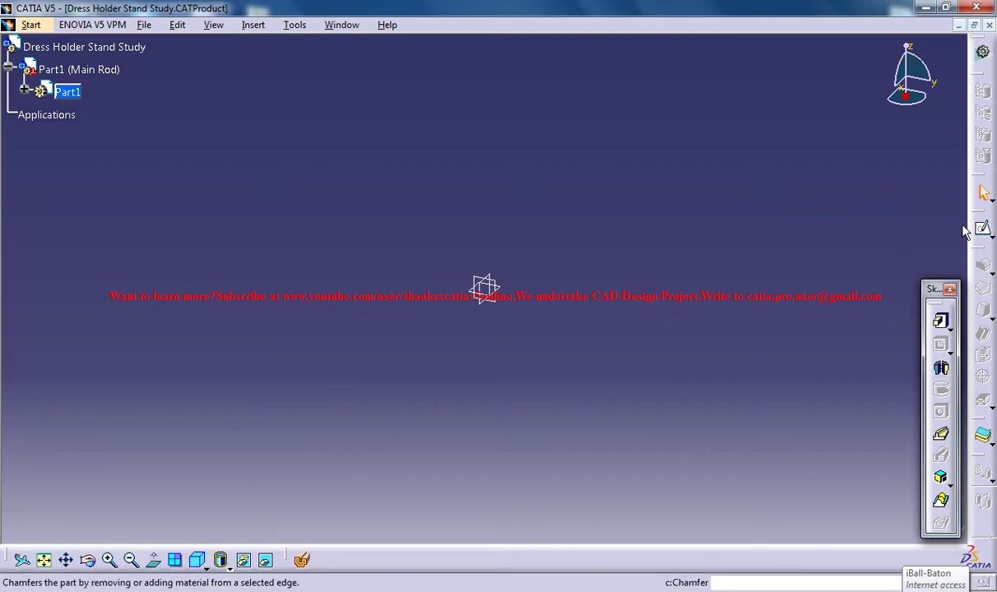
Start a sketch on the xy plane and confirm length units are meters in Options
click(983, 232)
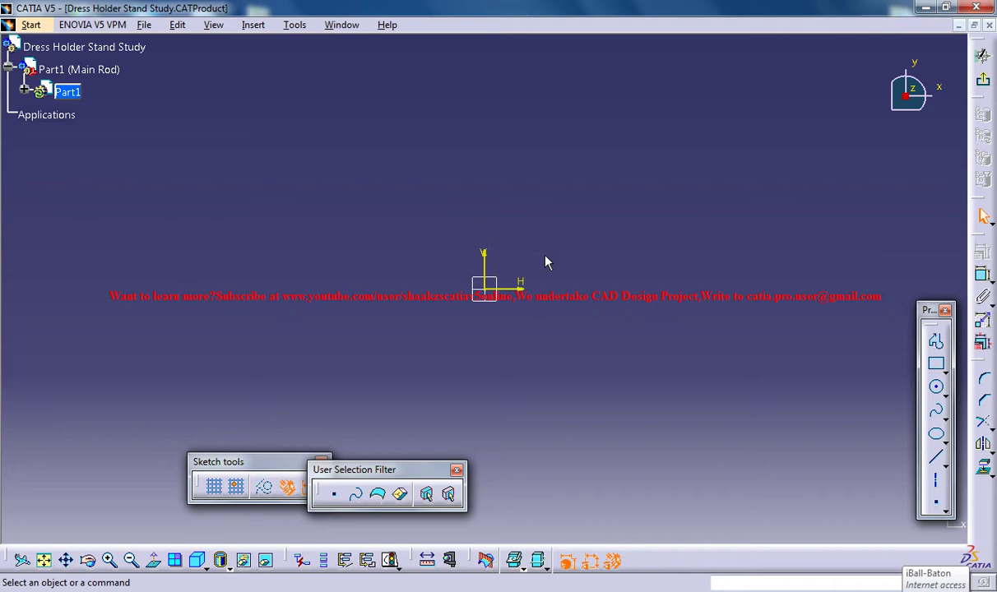
click(294, 25)
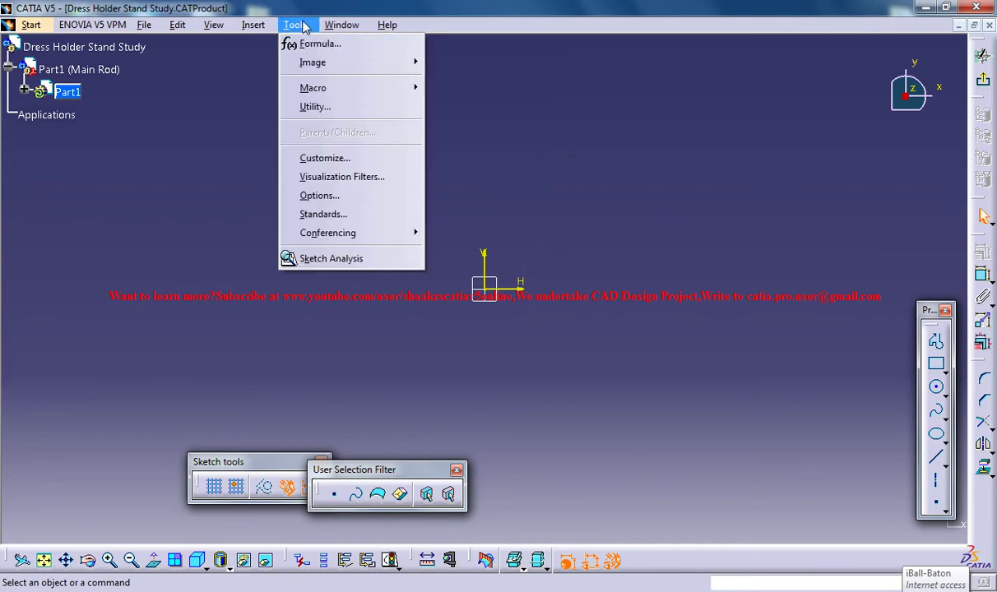
click(345, 195)
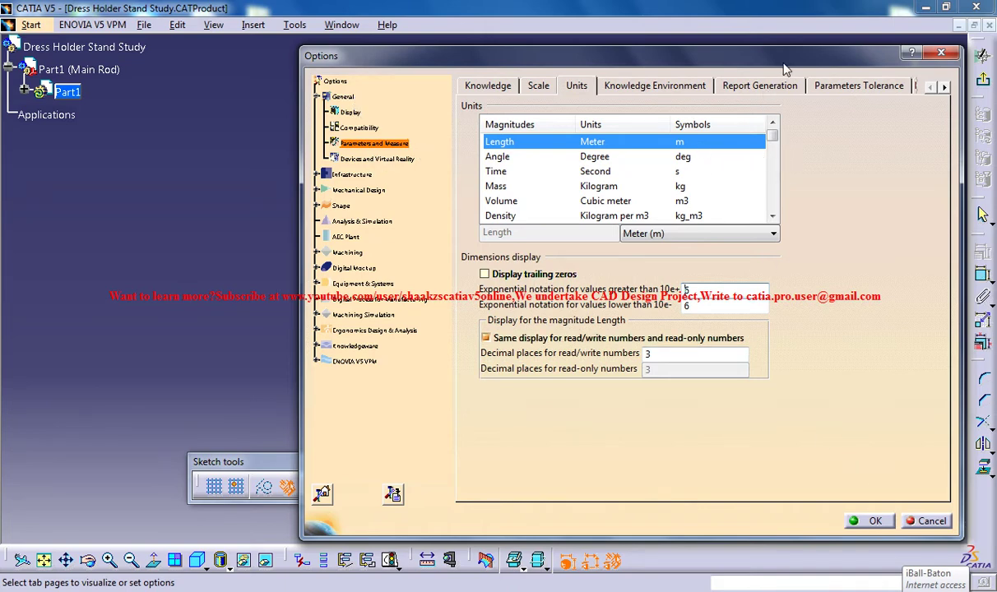
drag(786, 70, 659, 70)
click(750, 520)
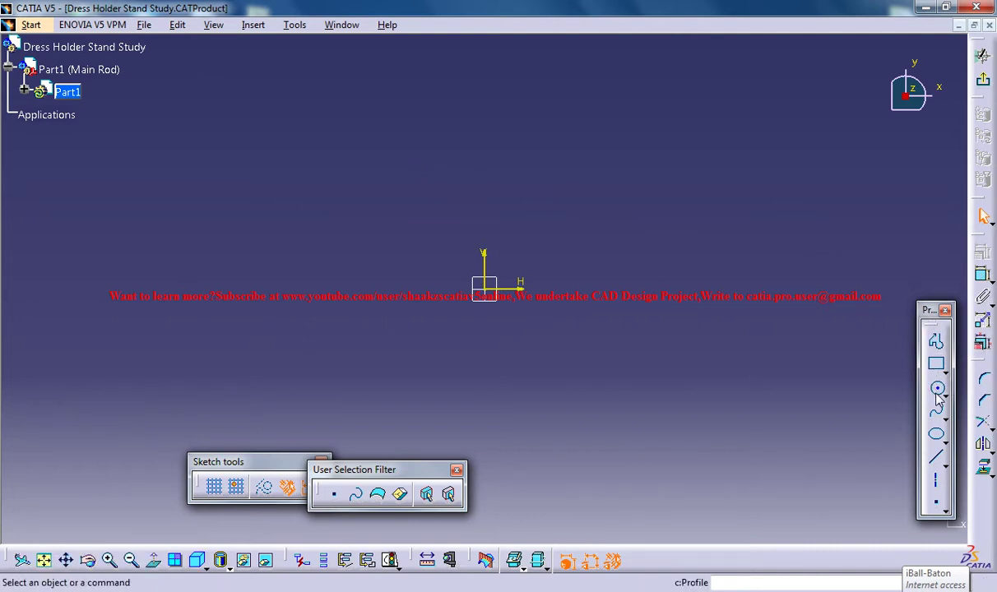
Draw a circle centred on the origin and constrain its diameter to 0.05 m
click(938, 390)
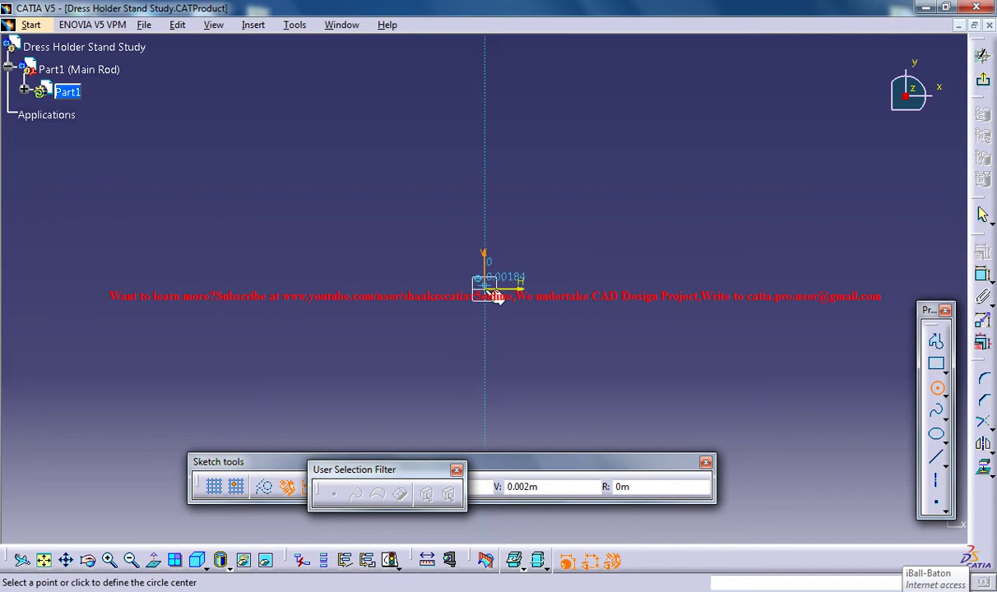
click(492, 294)
click(523, 278)
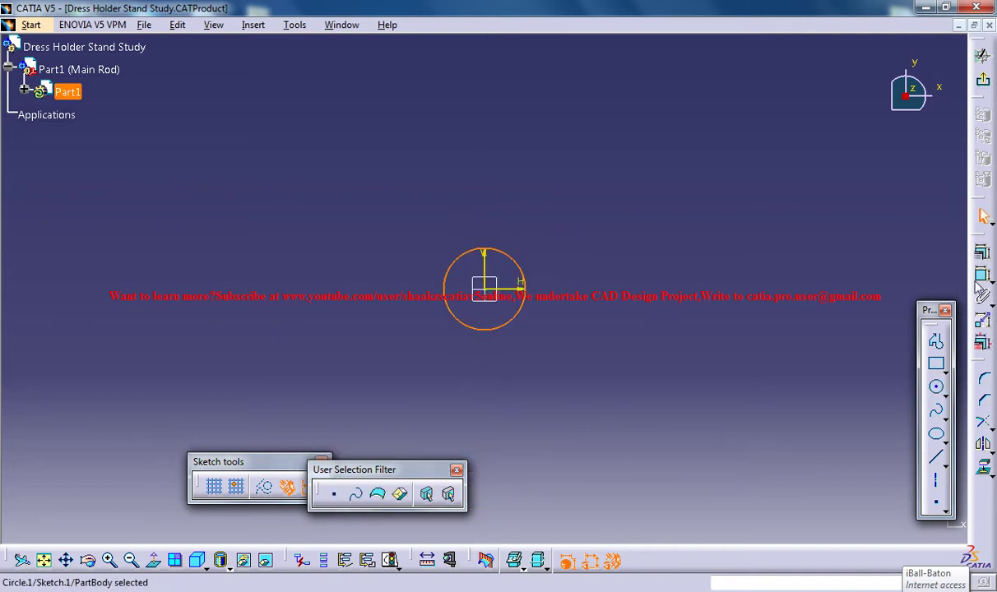
click(580, 261)
double_click(573, 255)
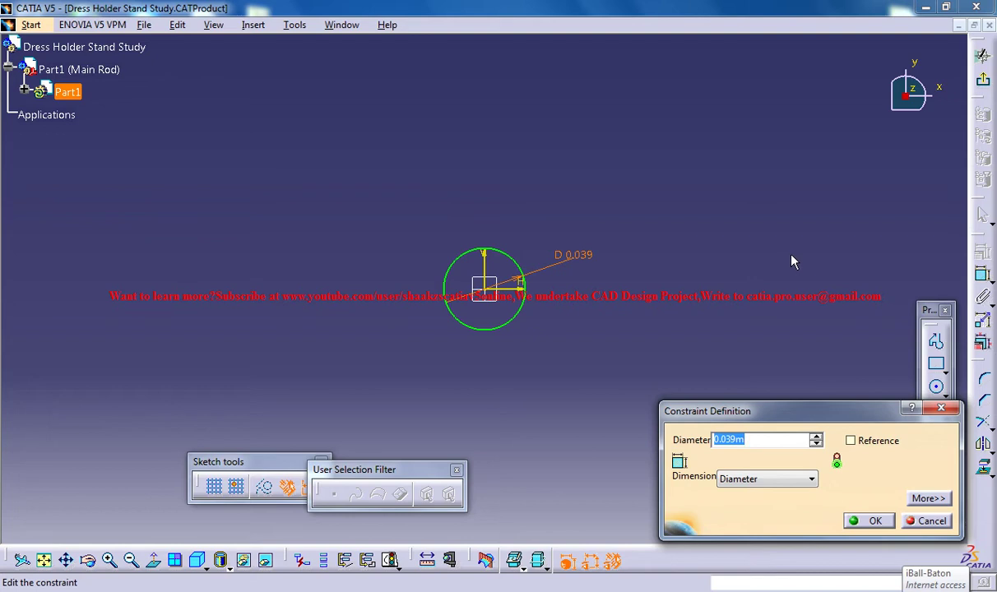
text(.05)
key(Return)
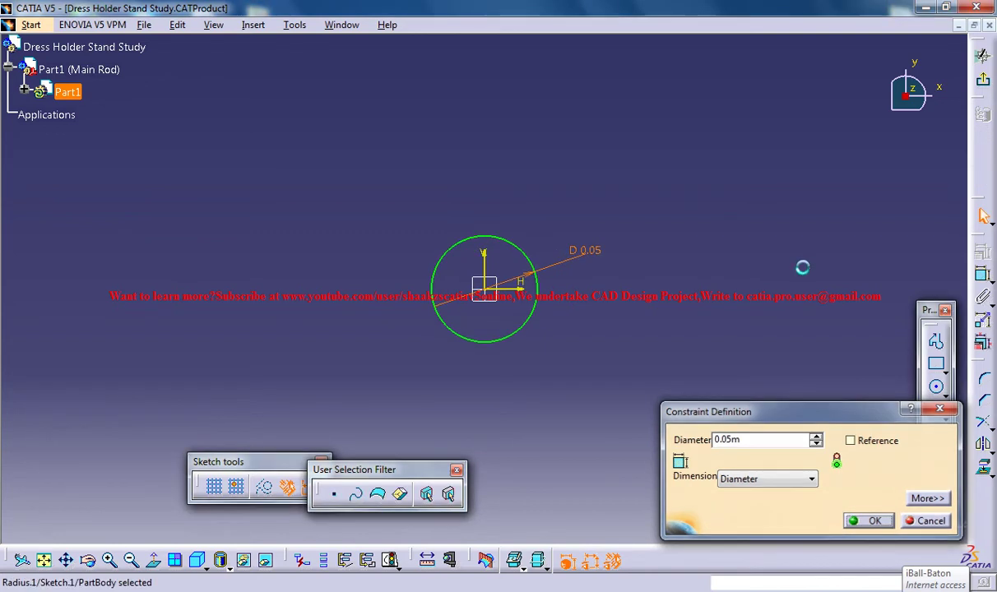
Exit the sketch and pad the 0.05 m circle to a length of 1.5 m
click(686, 202)
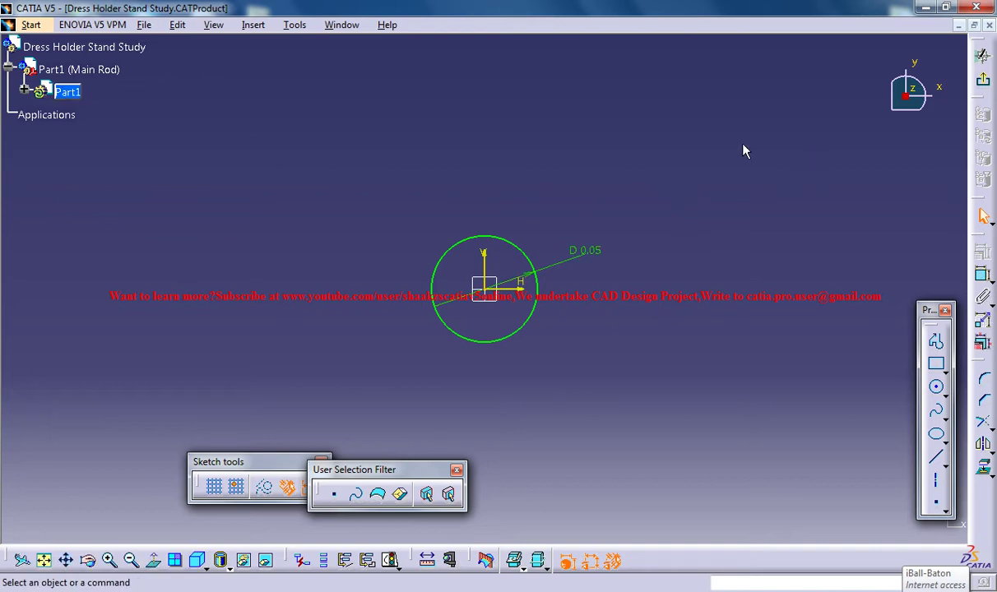
click(985, 83)
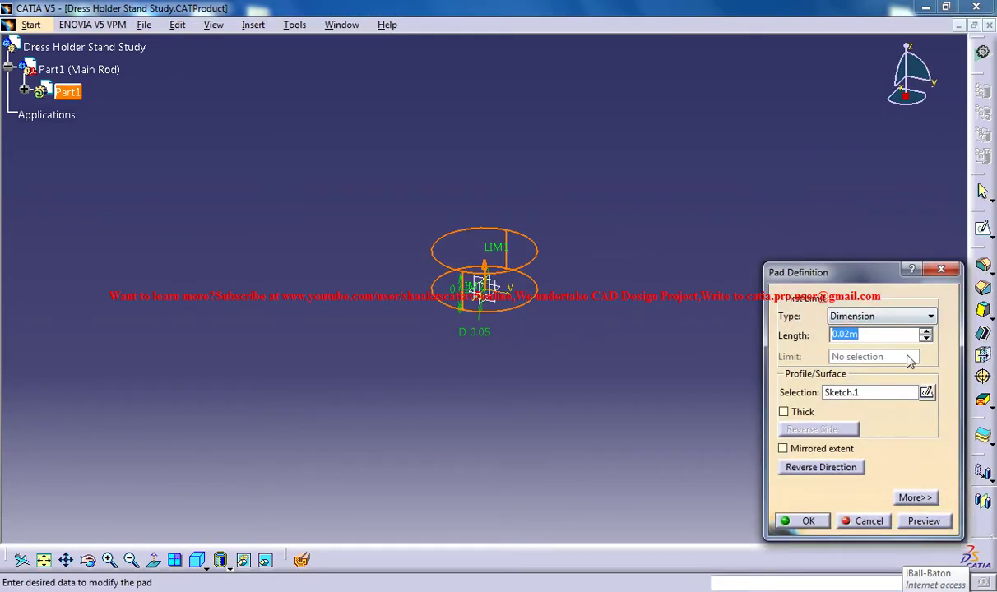
text(1)
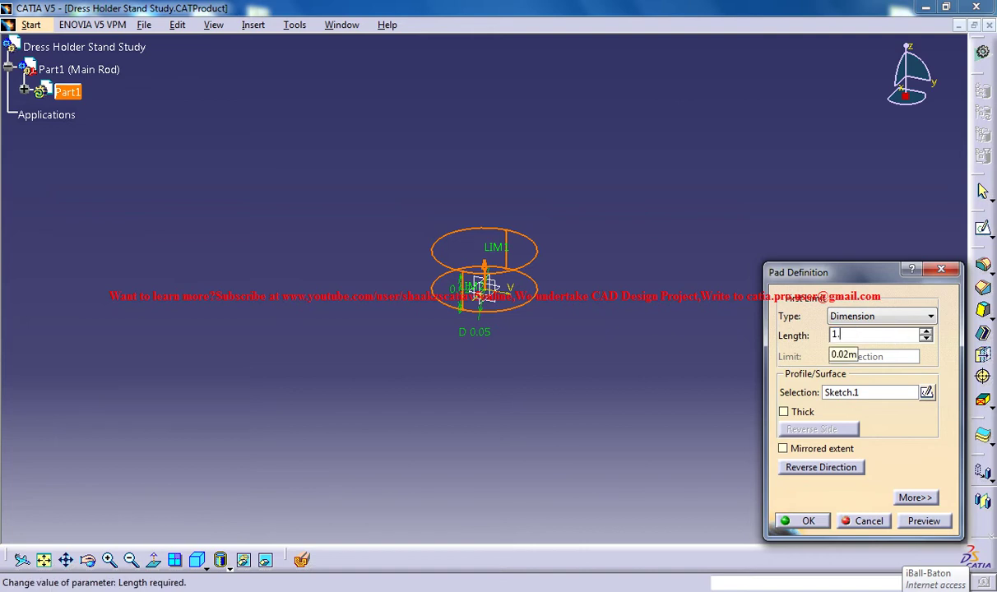
text(.5)
click(806, 520)
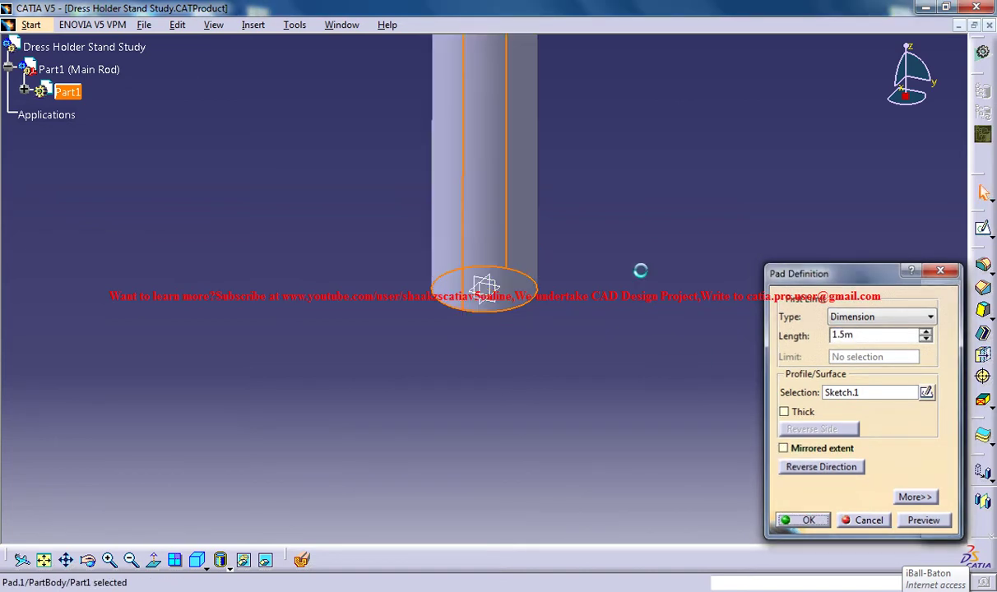
middle_drag(632, 204, 596, 263)
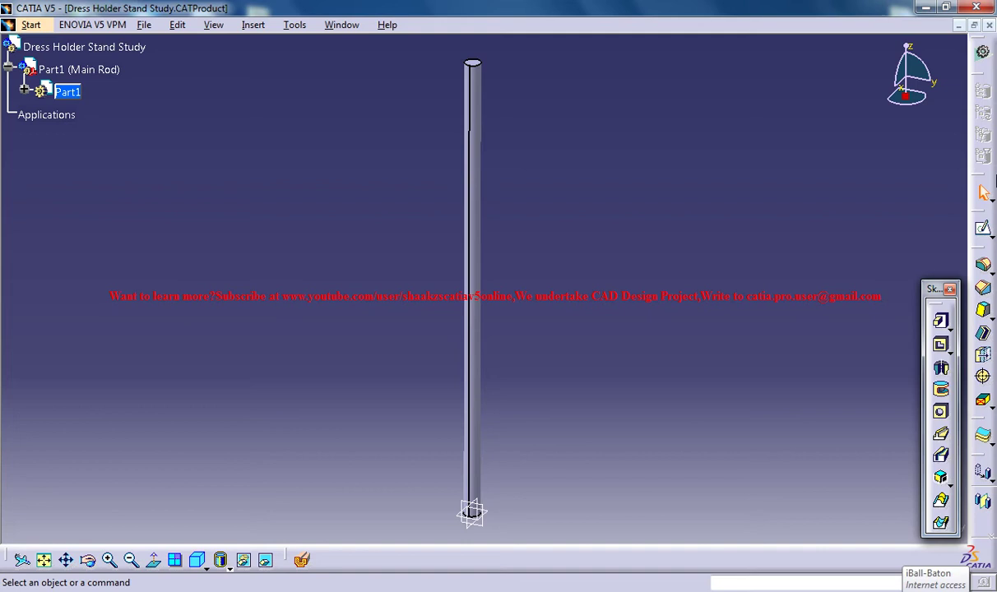
Start a sketch on the yz plane and pan the view to the rod's top end
click(983, 227)
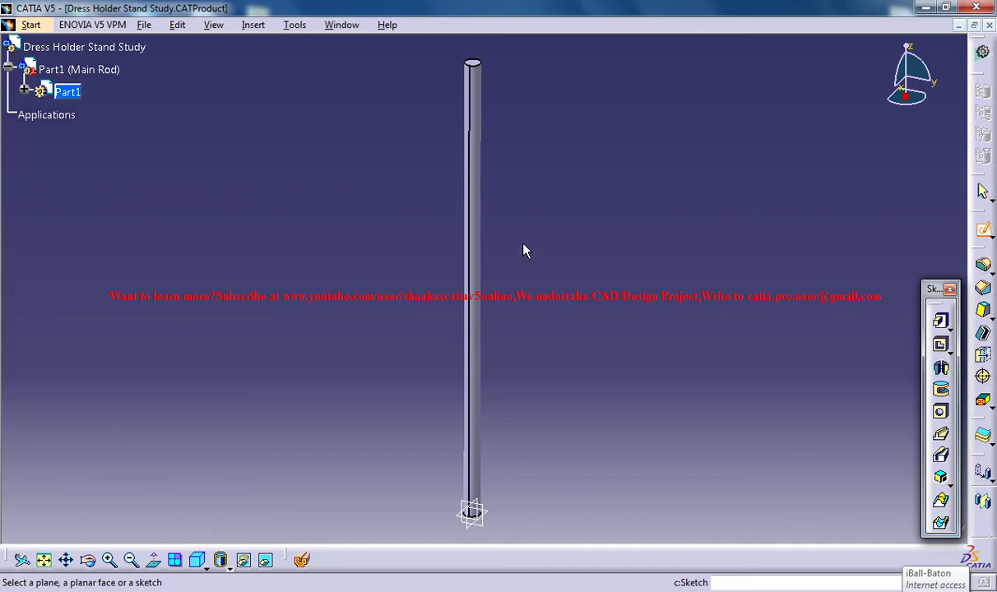
click(485, 532)
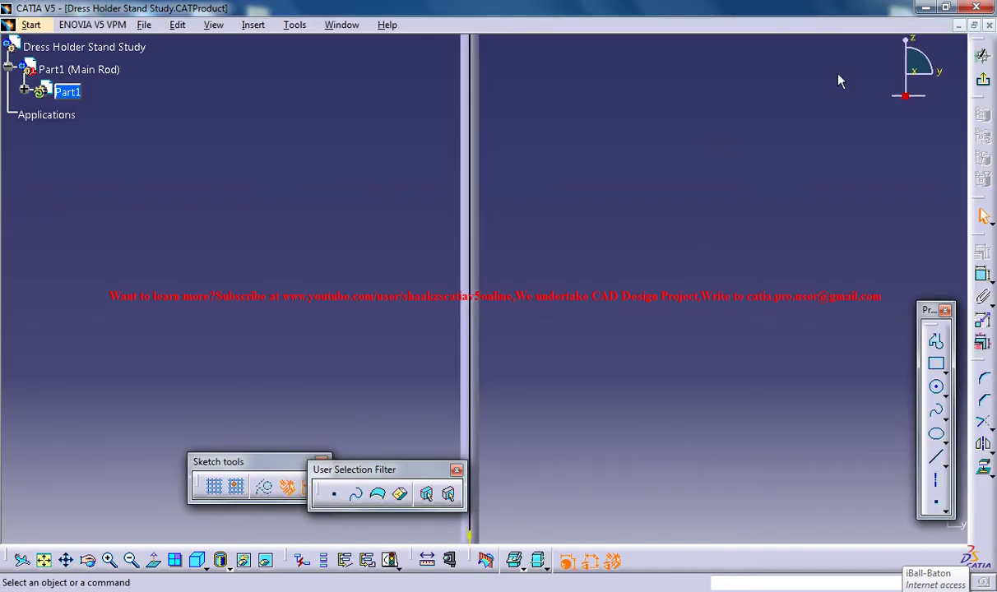
middle_drag(544, 202, 535, 279)
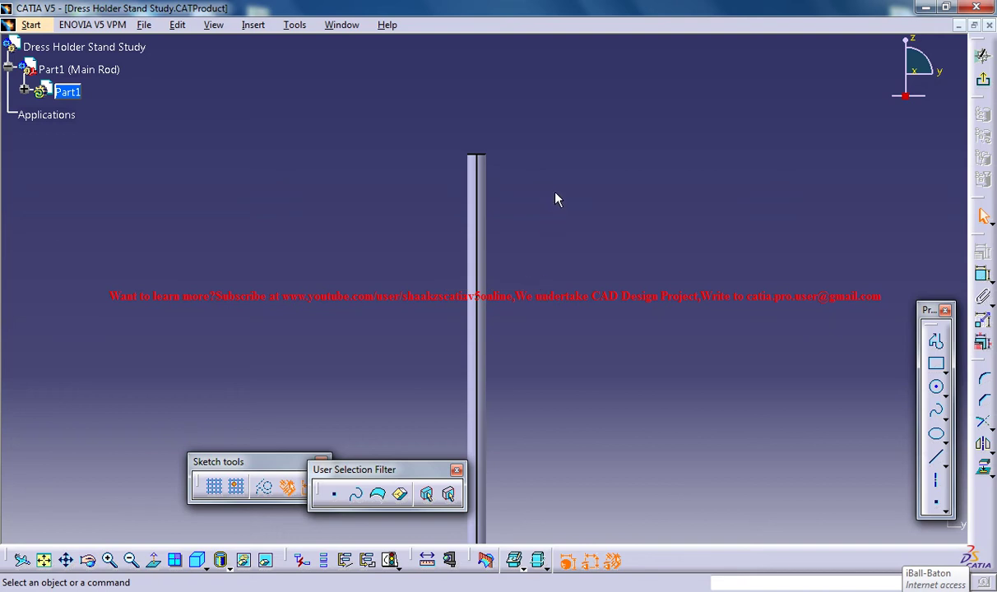
mouse_move(579, 190)
middle_down()
mouse_move(650, 246)
mouse_move(653, 201)
middle_up()
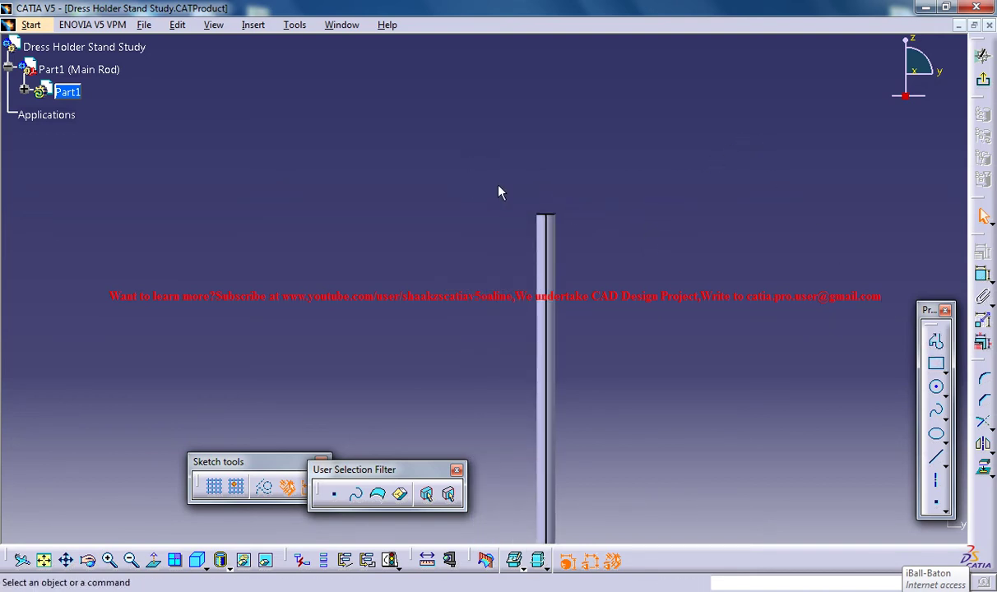
mouse_move(499, 191)
middle_down()
mouse_move(535, 245)
mouse_move(552, 132)
mouse_move(592, 187)
middle_up()
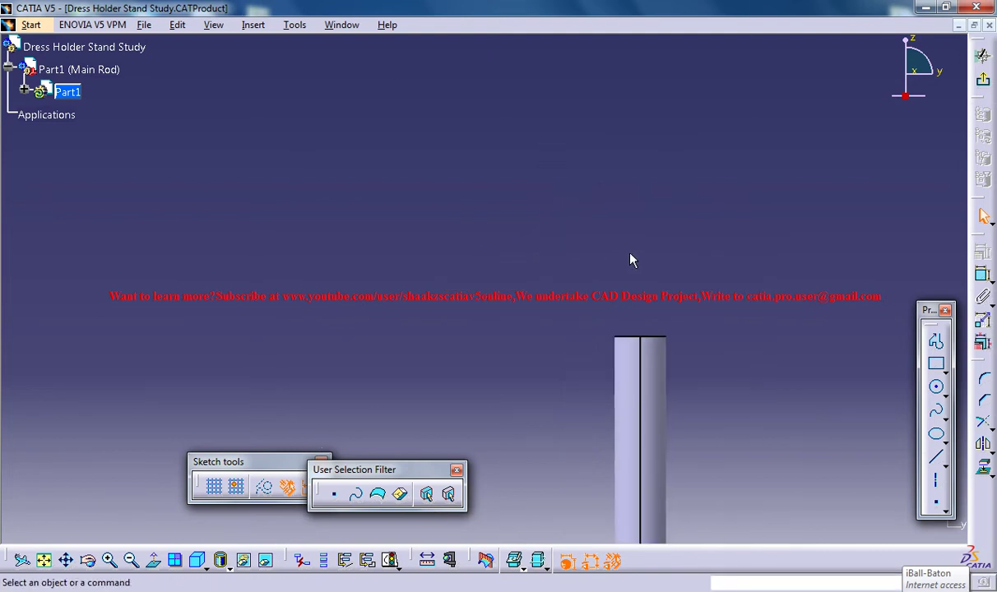
middle_drag(614, 264, 643, 253)
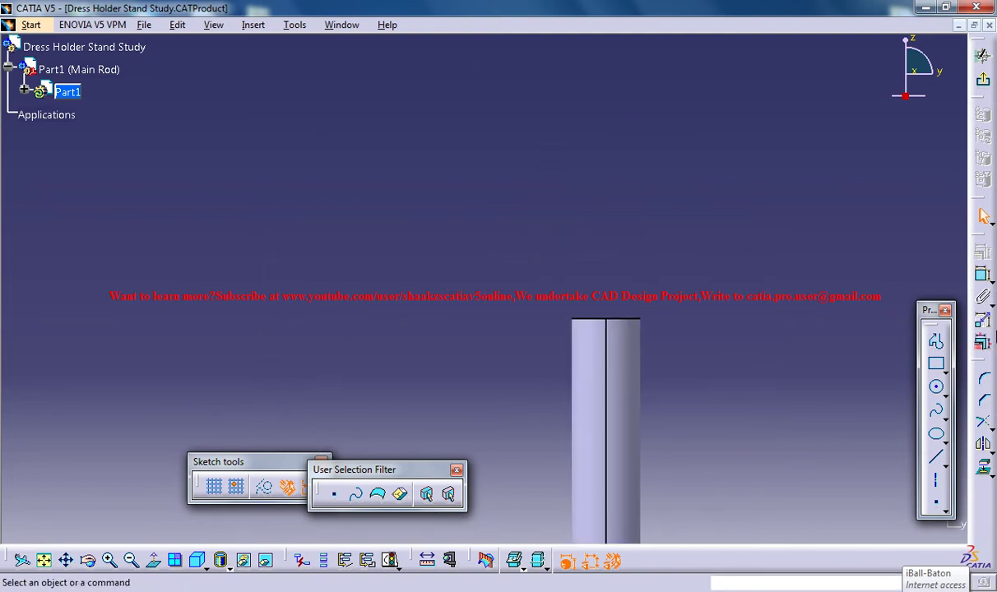
Draw a circle of about 0.04 m radius above the rod
click(939, 388)
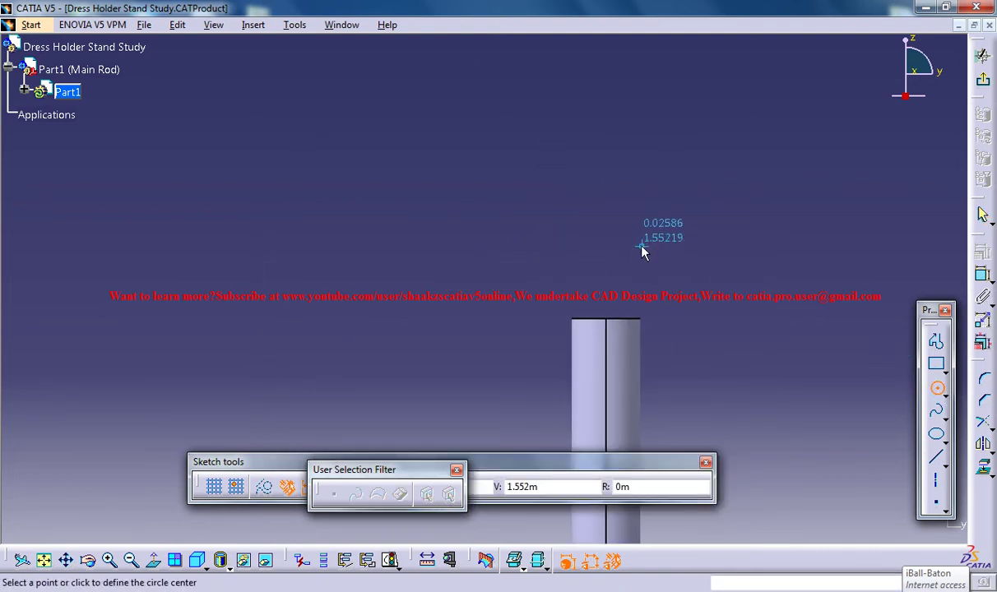
click(606, 208)
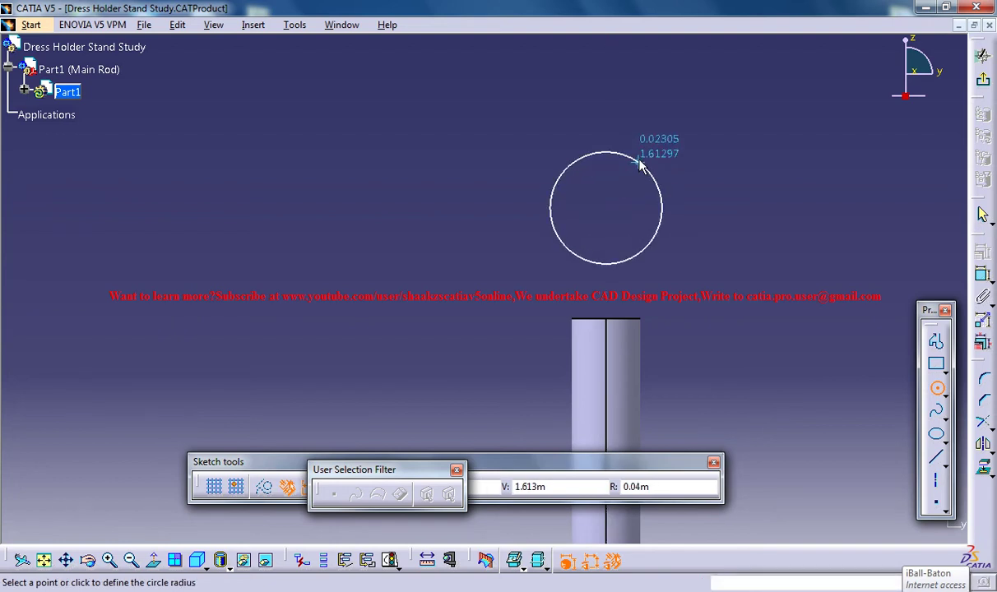
click(641, 161)
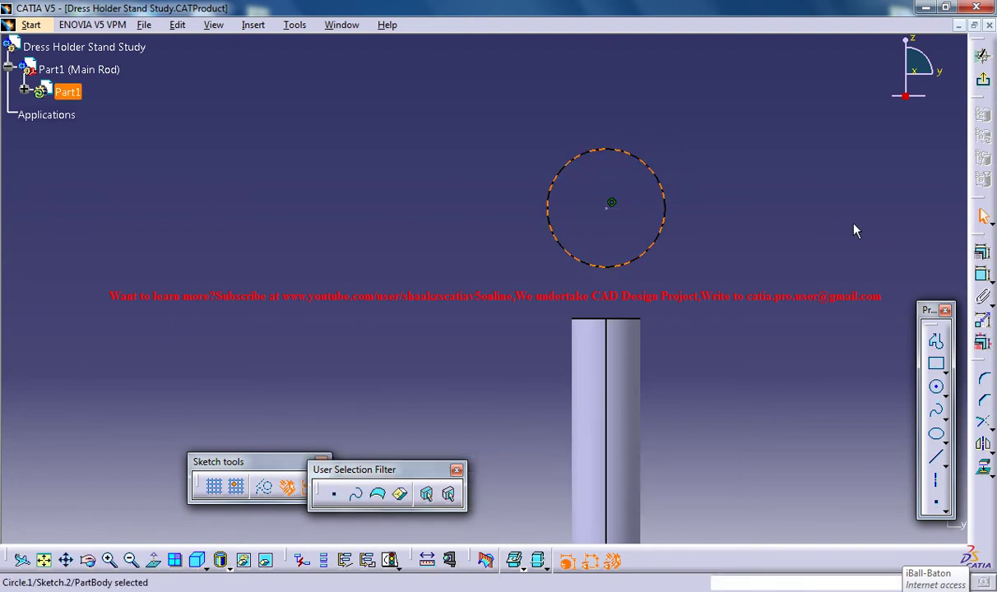
Dismiss the projection warning and project the rod's top edge into the sketch
click(946, 397)
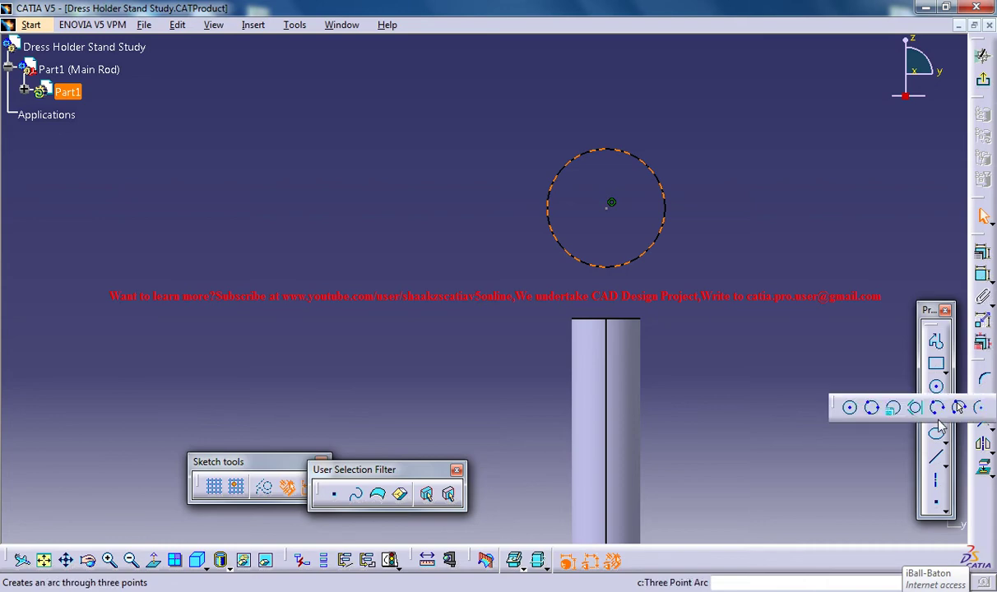
click(985, 466)
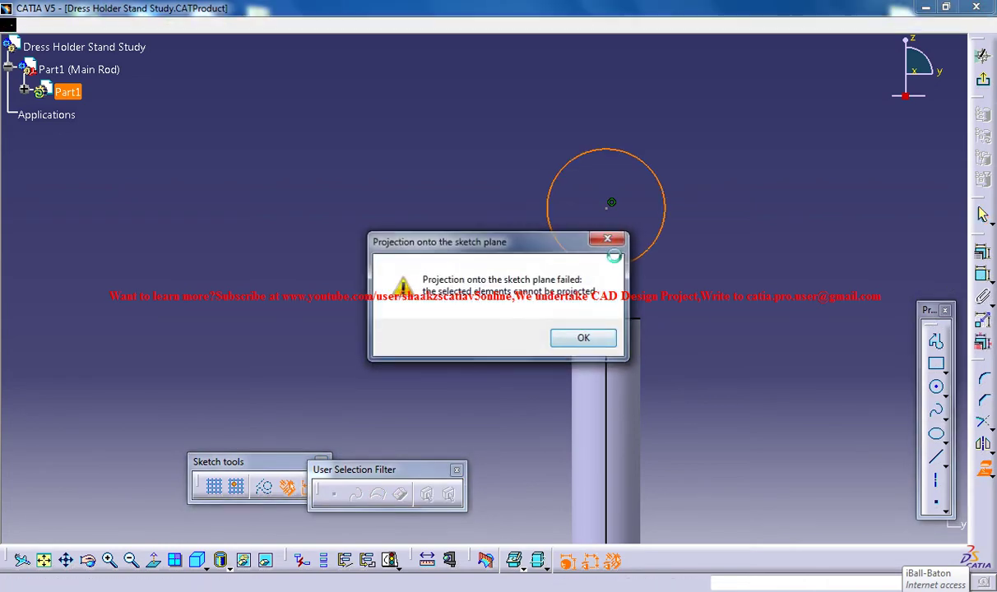
click(584, 338)
click(599, 326)
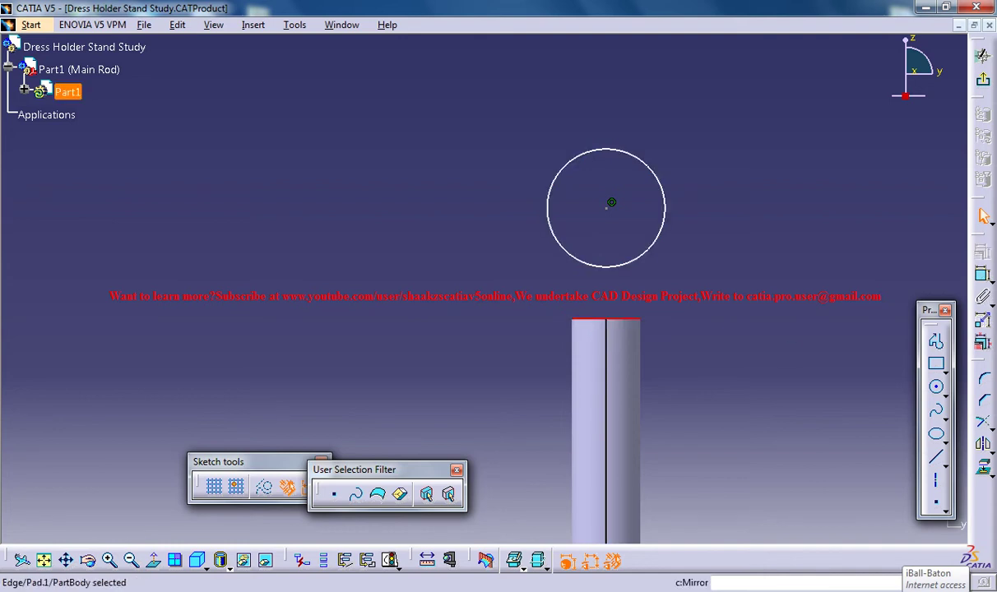
click(986, 467)
click(940, 483)
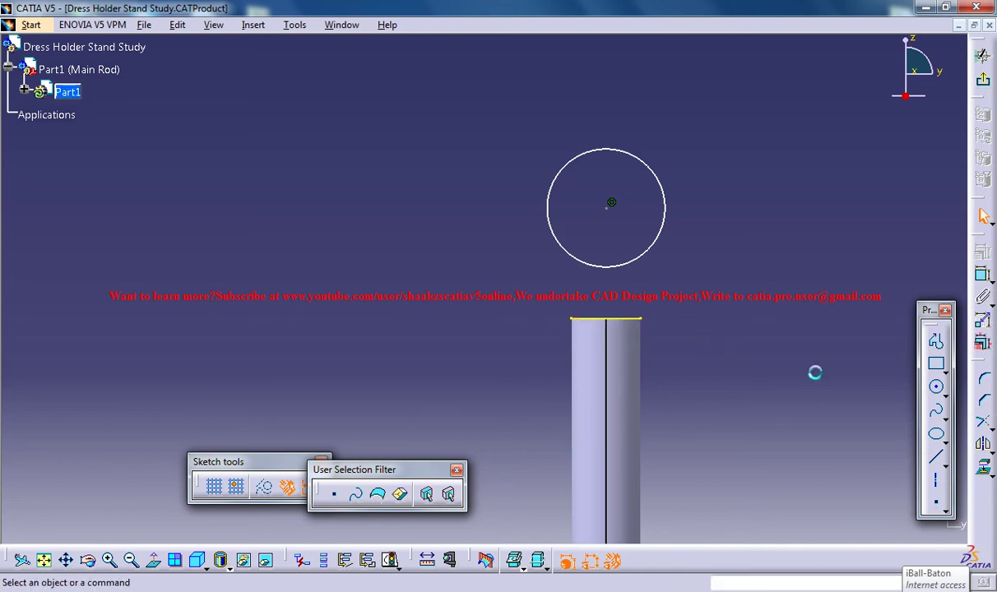
Add an axis through the circle centre and a three-point arc to the rod's top-left corner
click(942, 489)
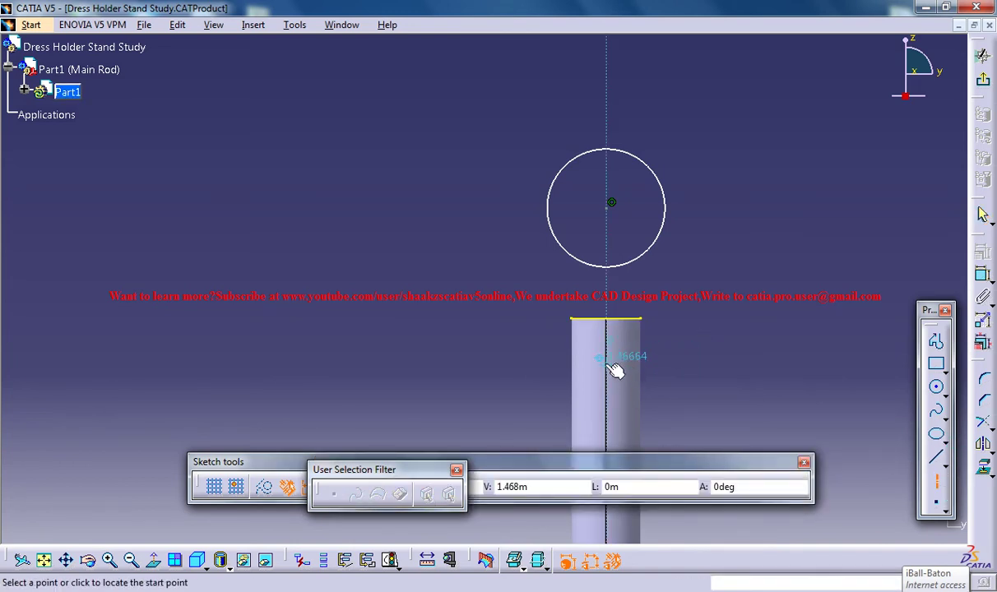
click(612, 358)
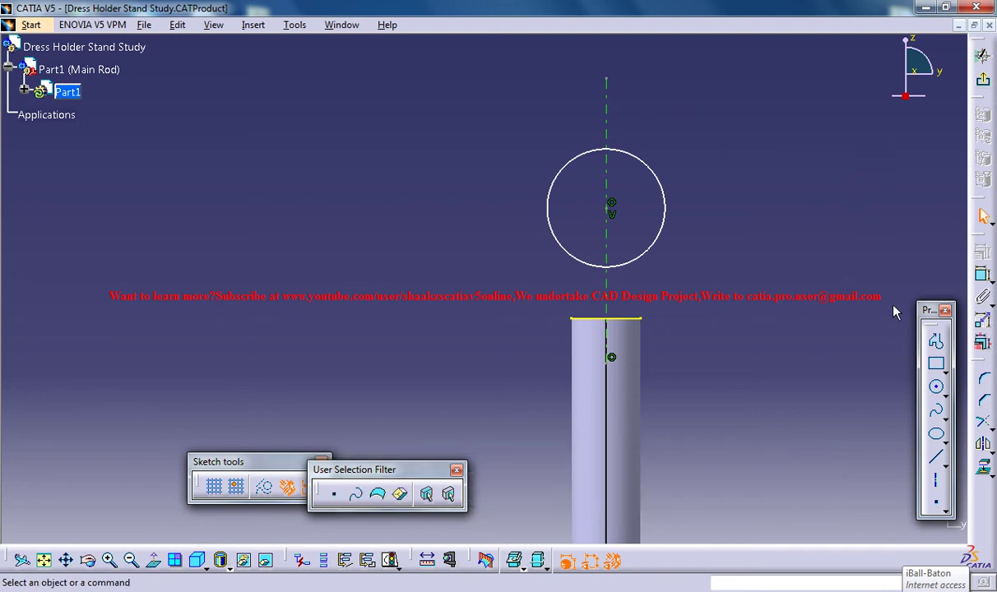
click(945, 398)
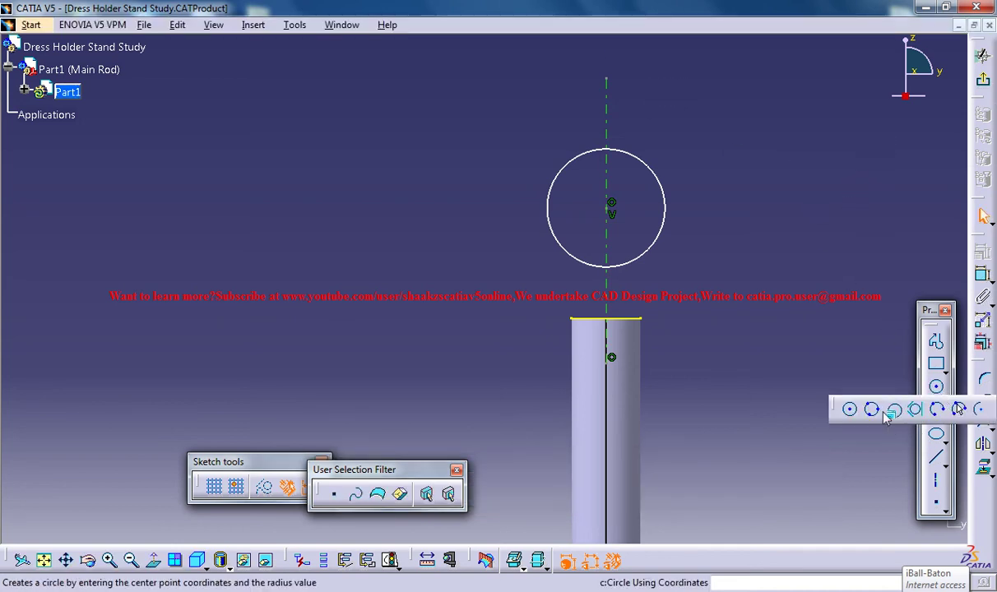
click(940, 411)
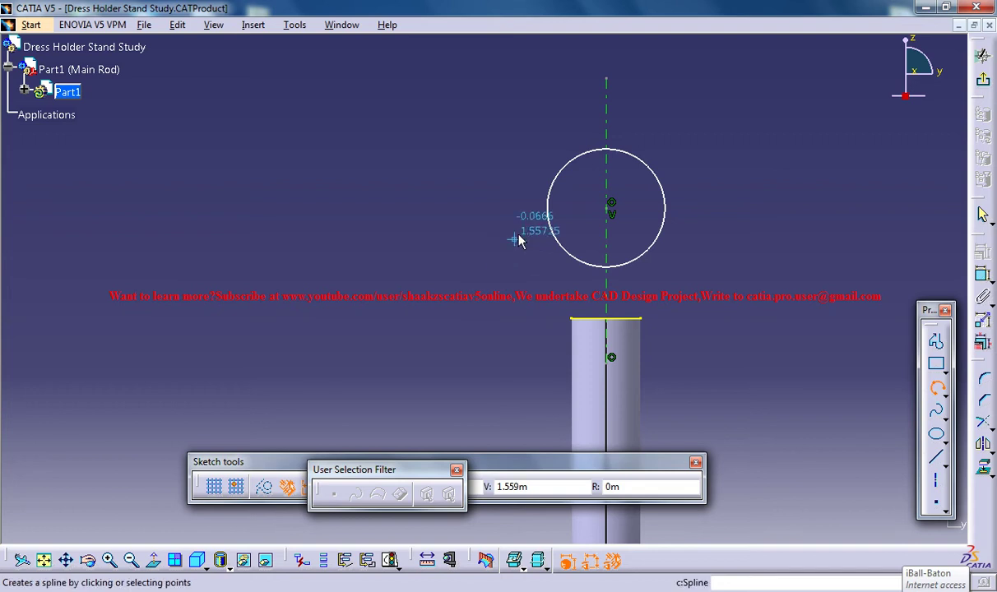
click(561, 241)
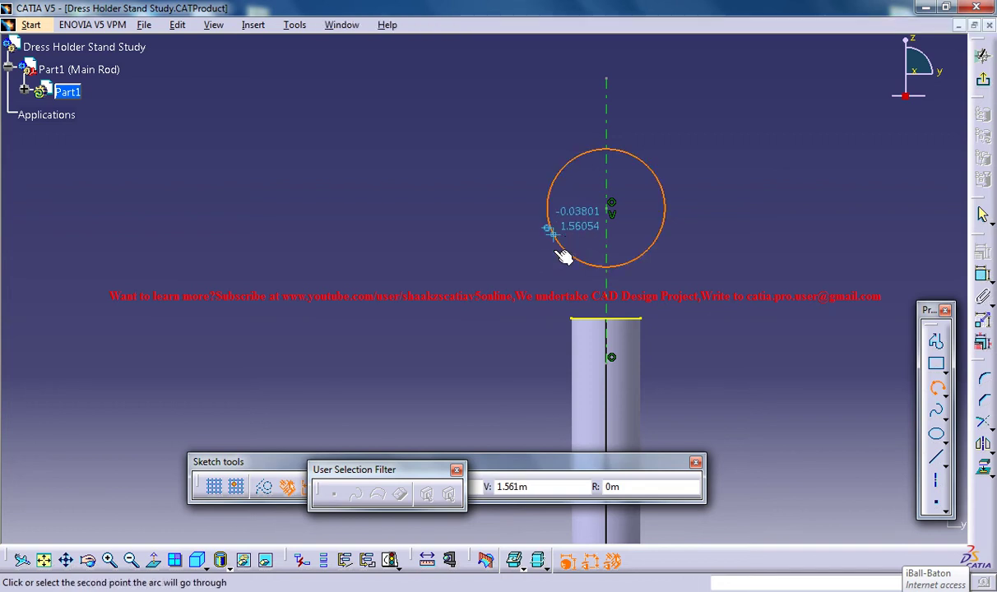
click(578, 294)
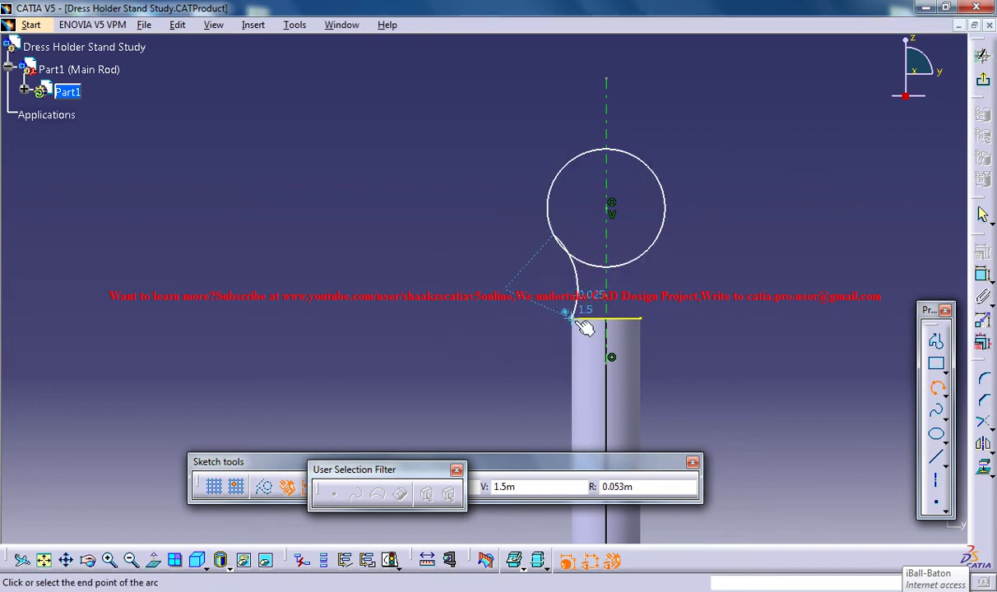
click(573, 319)
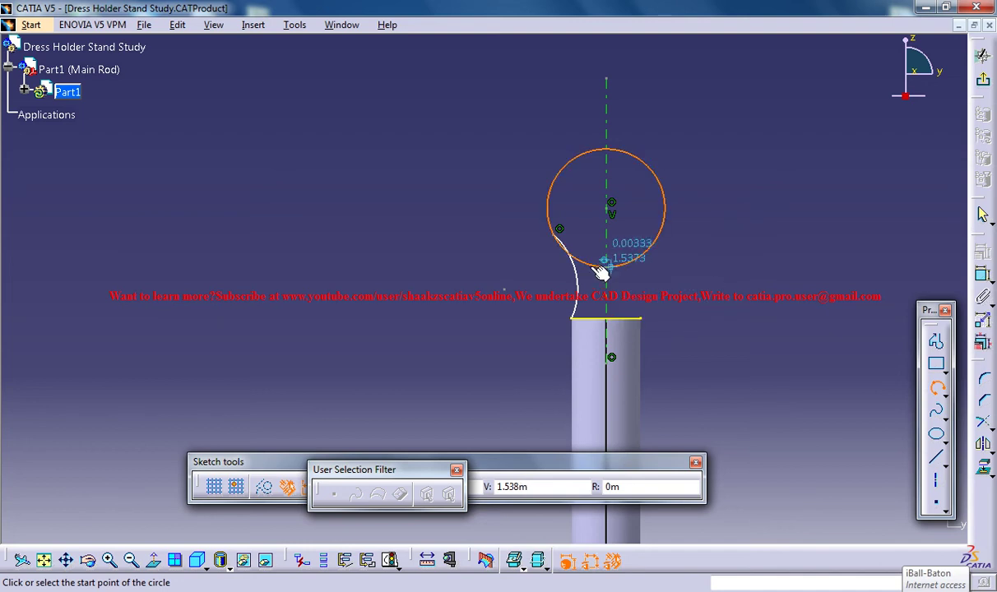
mouse_move(597, 269)
middle_down()
mouse_move(609, 304)
mouse_move(611, 218)
mouse_move(585, 240)
mouse_move(703, 255)
middle_up()
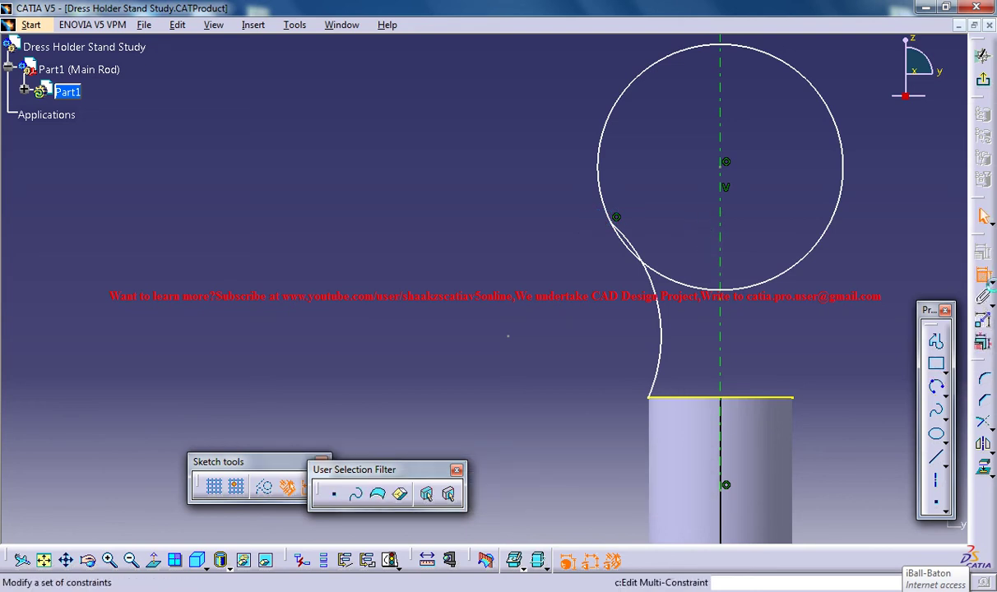
Constrain the connecting arc to be tangent to the circle
click(983, 274)
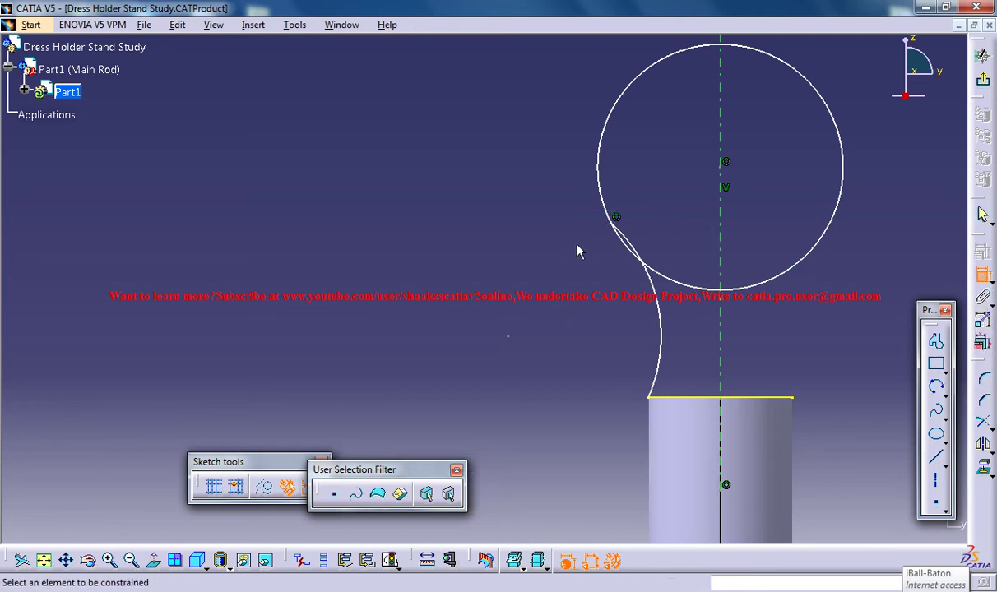
click(638, 247)
click(607, 211)
right_click(641, 186)
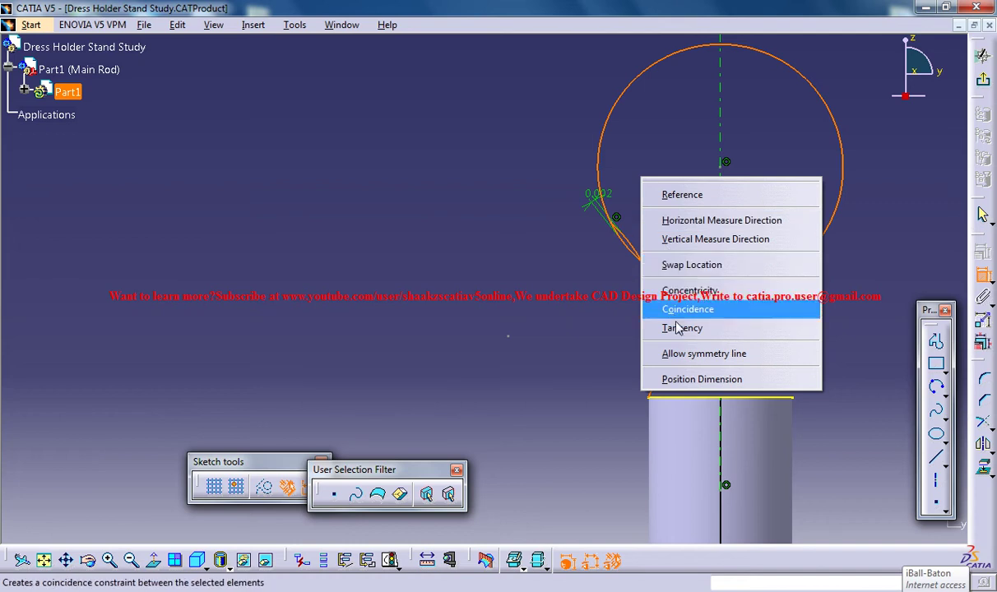
click(821, 326)
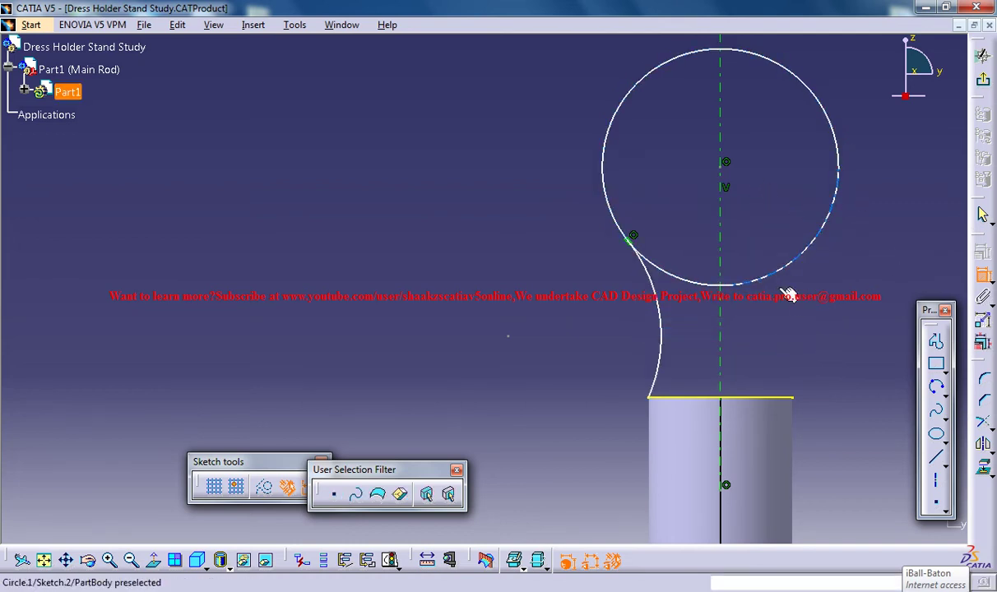
Close the arc and Quick Trim the circle's lower segment, leaving an S-shaped profile
click(936, 340)
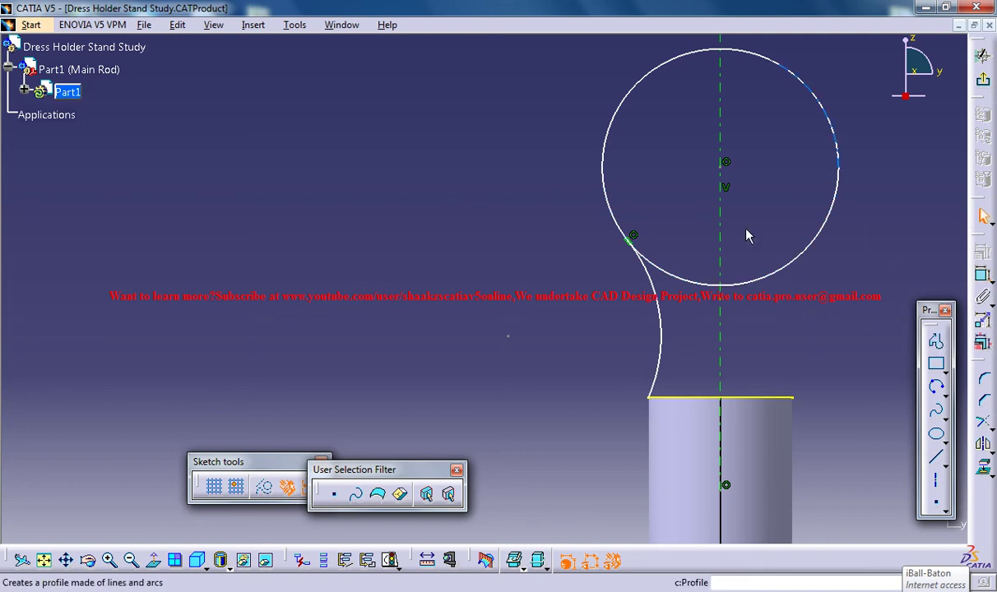
click(991, 440)
click(928, 441)
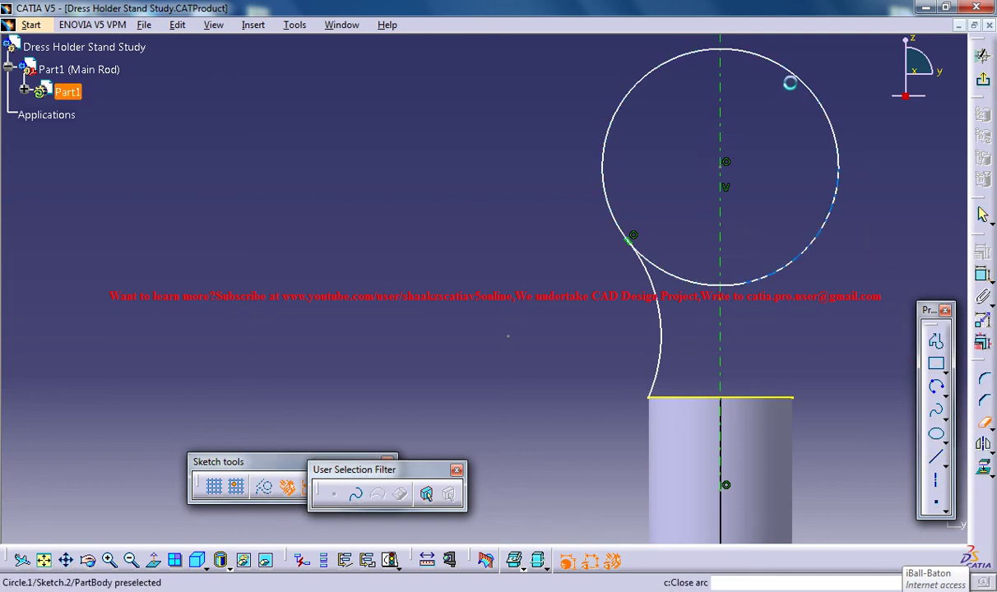
click(790, 83)
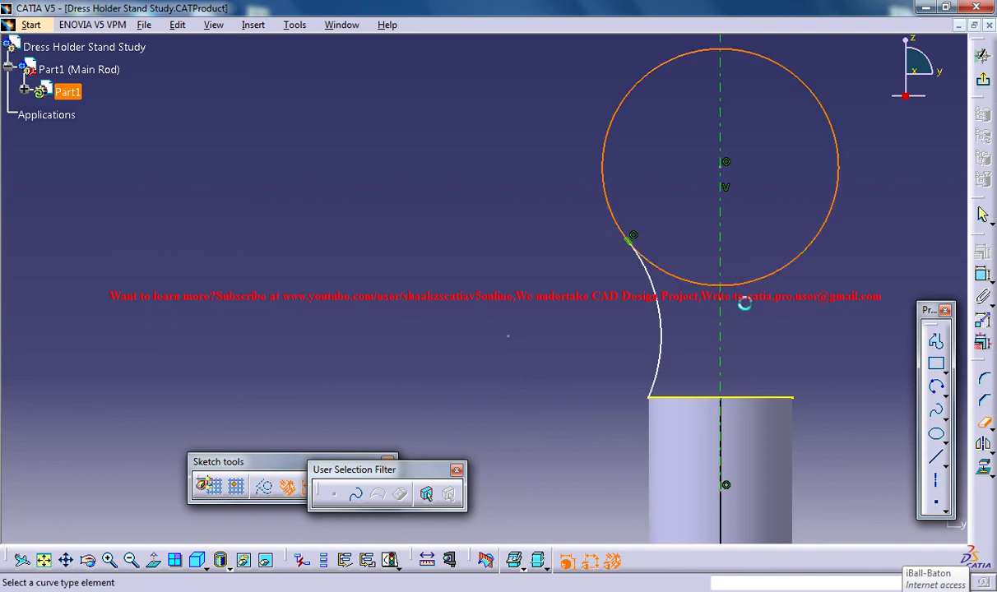
click(703, 284)
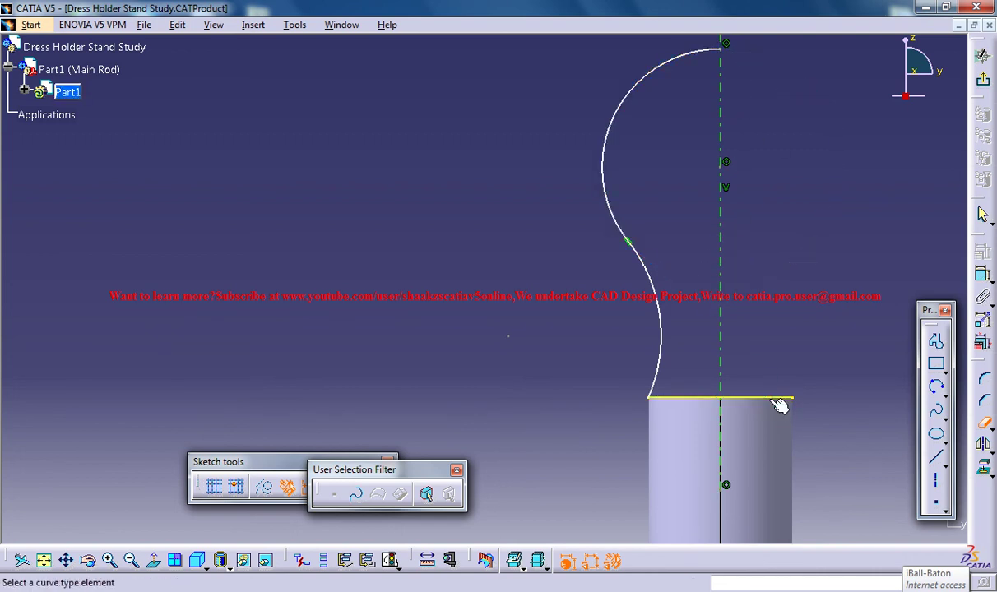
click(777, 401)
Add a radius dimension to the upper arc, currently 0.041 m
click(984, 276)
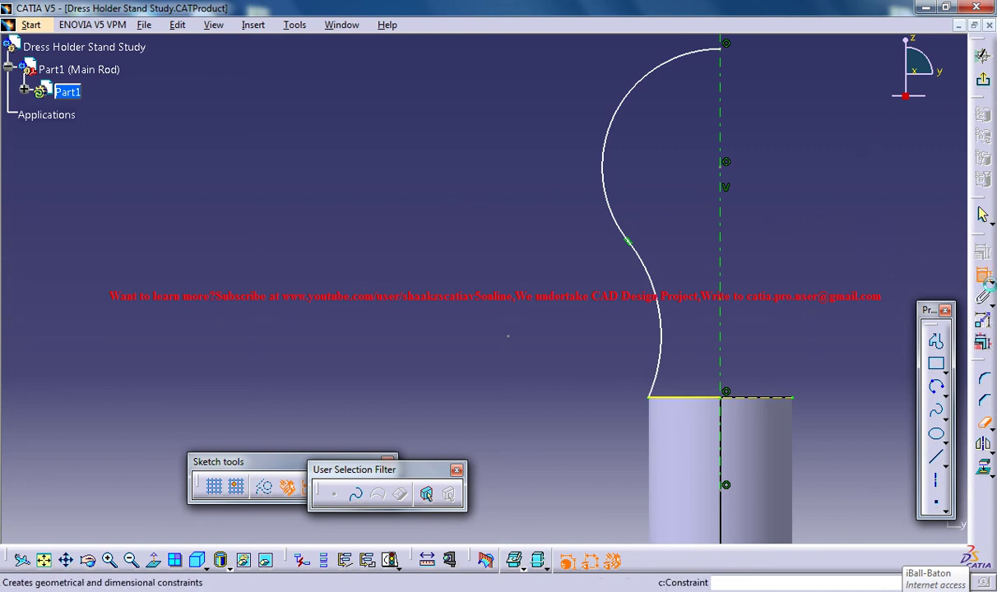
click(625, 112)
click(576, 109)
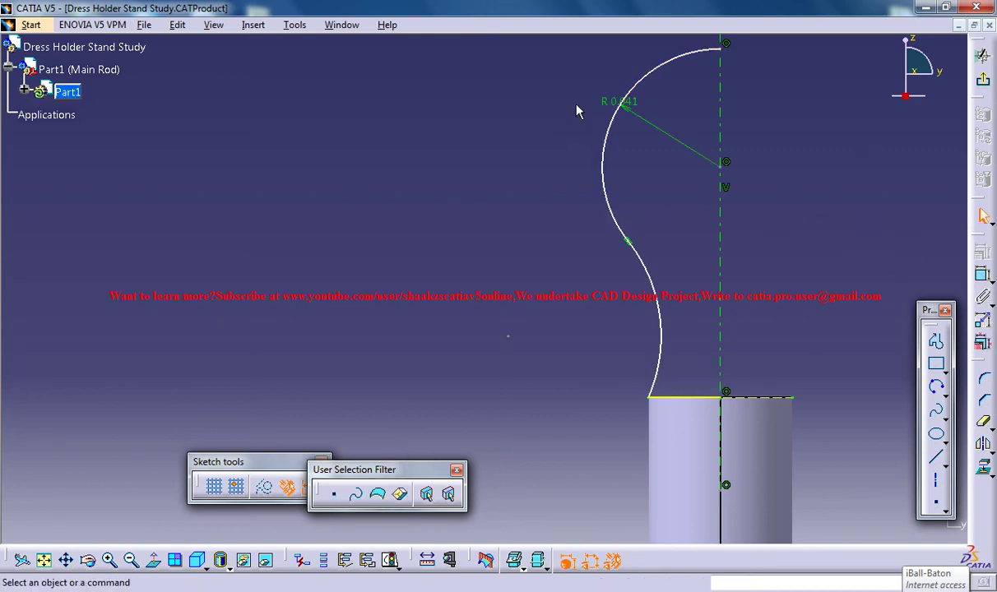
Change the upper arc radius to 0.05 m, then drag the lower arc to reshape the S-curve
double_click(643, 117)
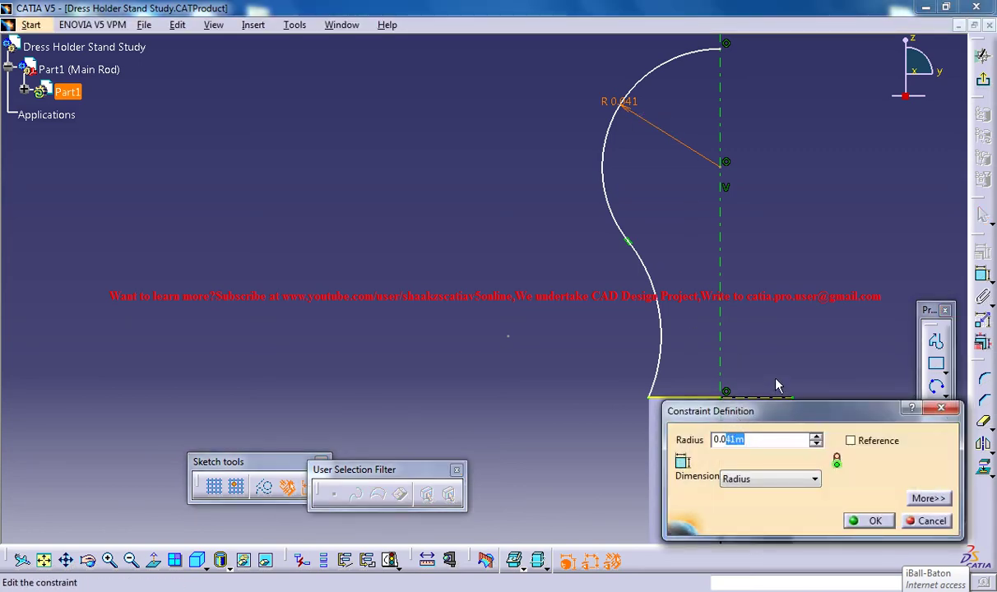
text(0.05)
click(884, 522)
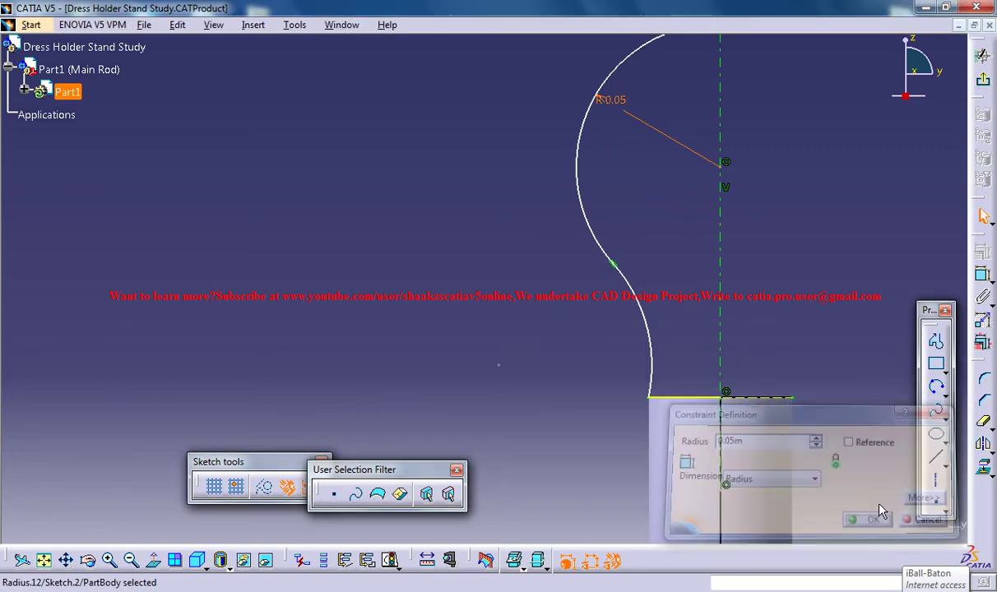
drag(651, 310, 668, 315)
mouse_move(799, 203)
middle_down()
mouse_move(810, 164)
mouse_move(812, 216)
middle_up()
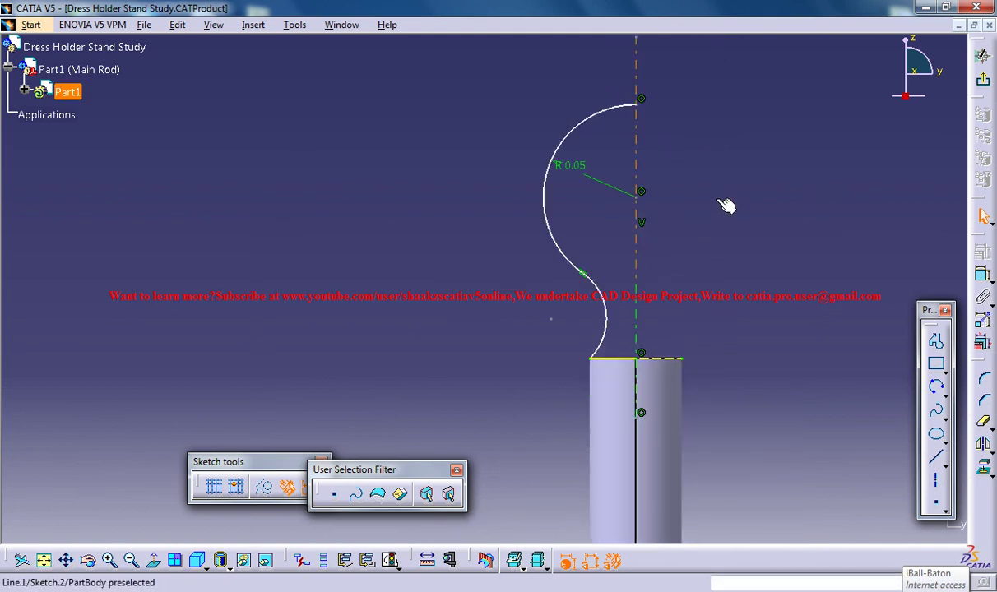
Exit the sketch and revolve Sketch.2 a full 360° with Shaft into the ball bob
click(983, 86)
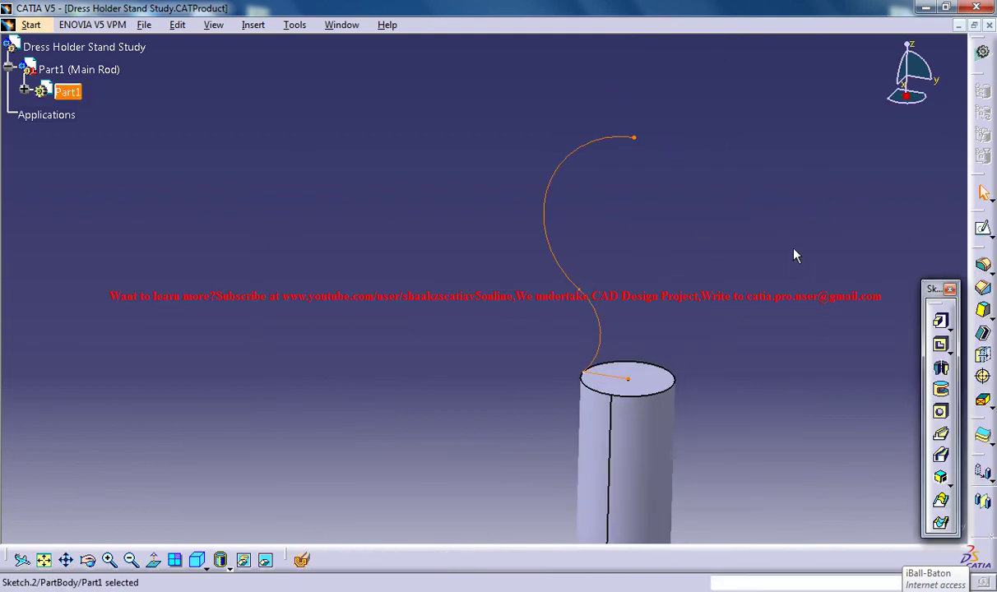
click(940, 367)
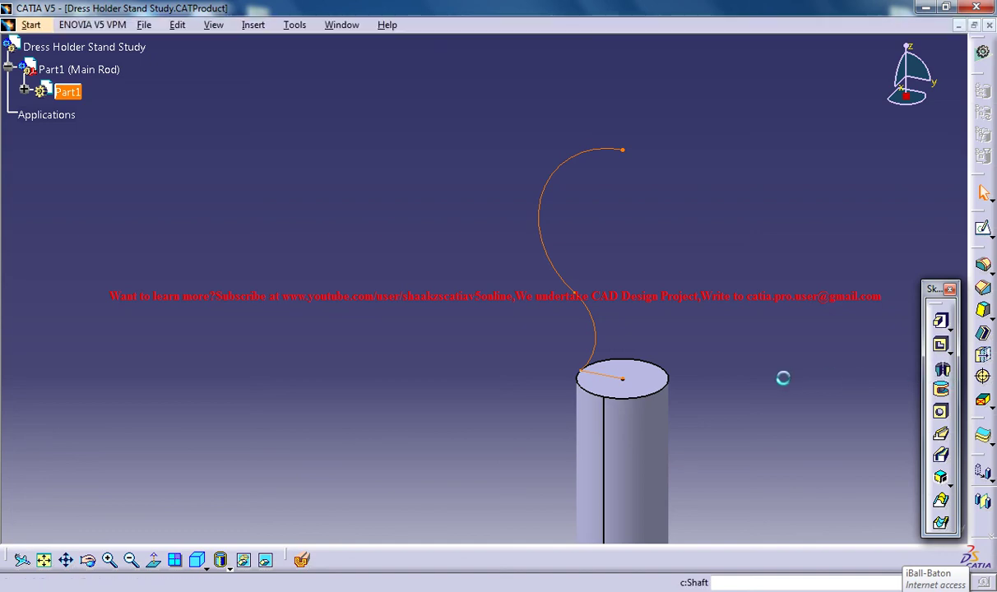
click(808, 521)
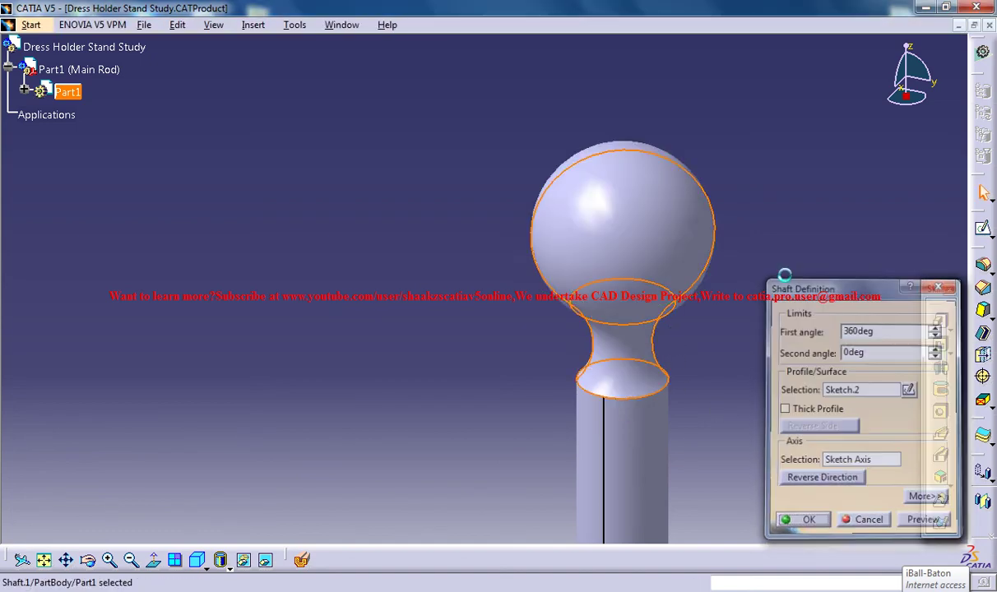
middle_drag(748, 189, 592, 364)
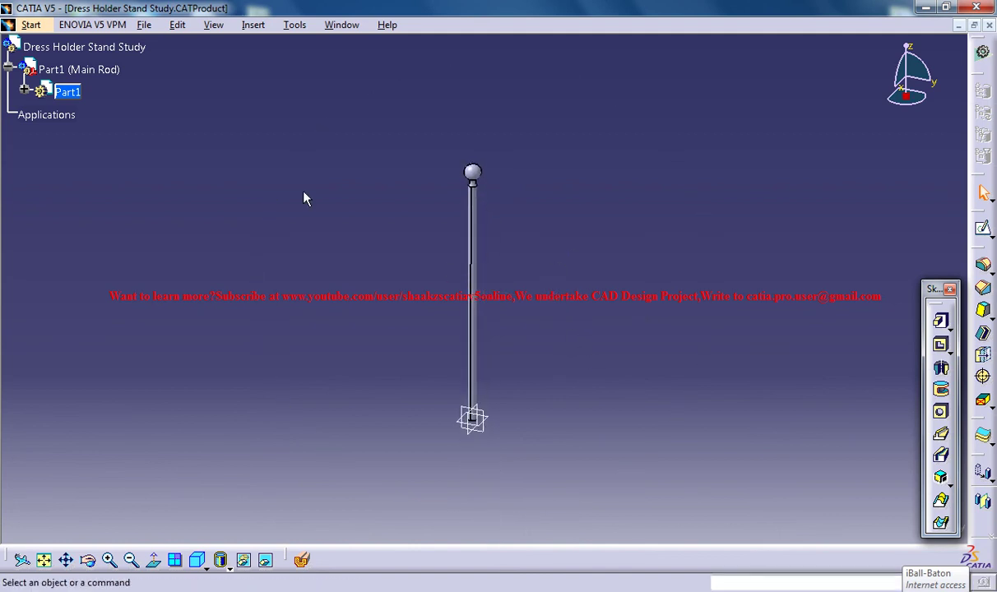